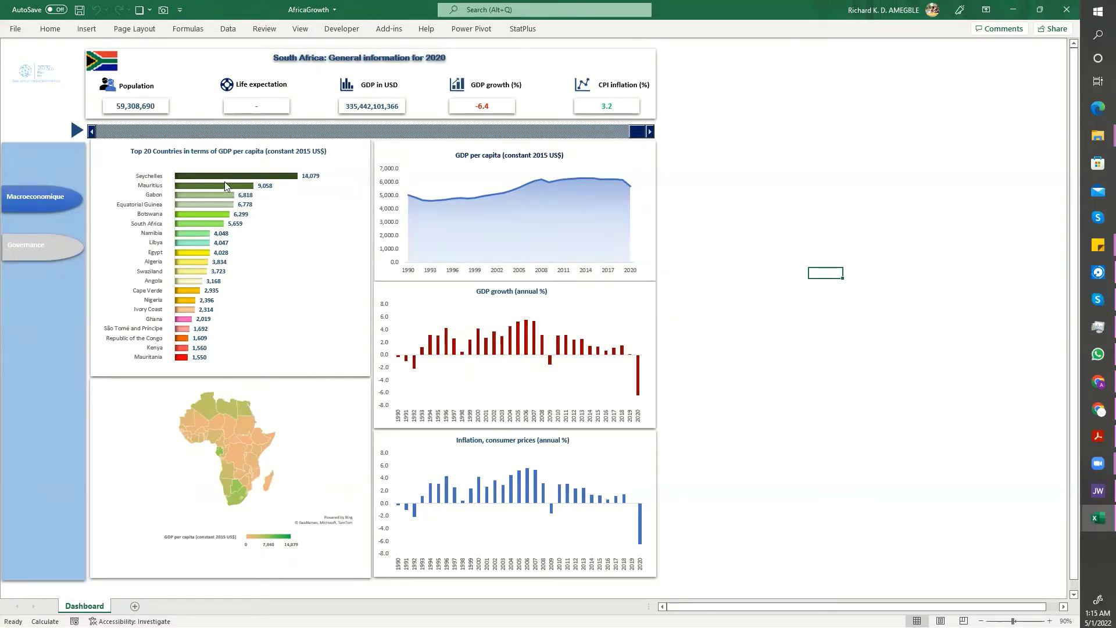
- Step the dashboard year back one year at a time to 2014 to review the country ranking and indicators
mouse_move(235, 179)
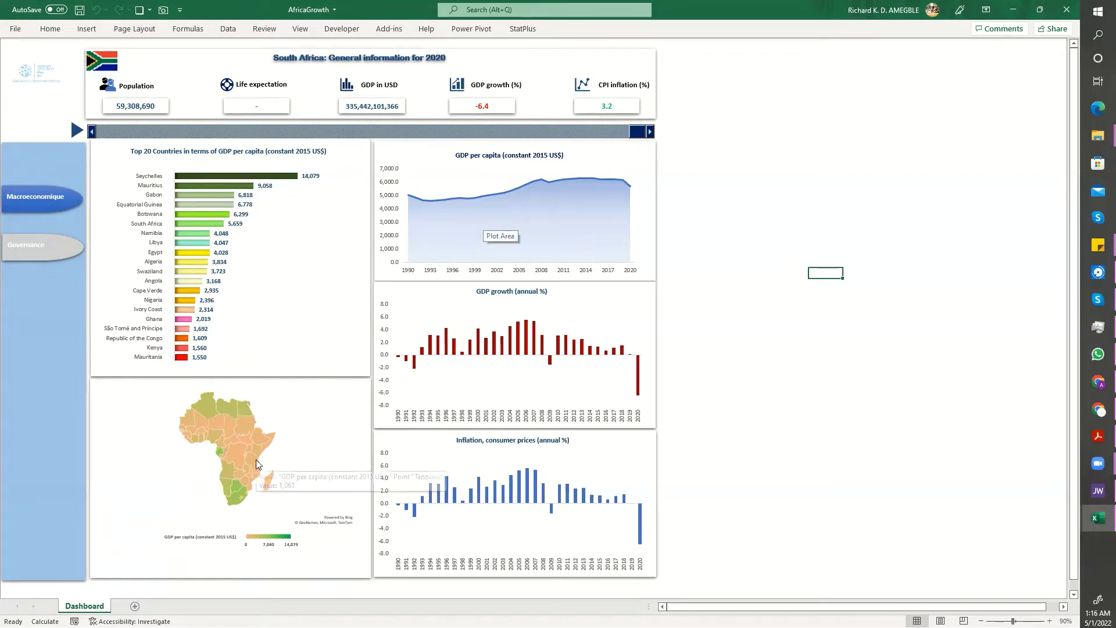
mouse_move(256, 460)
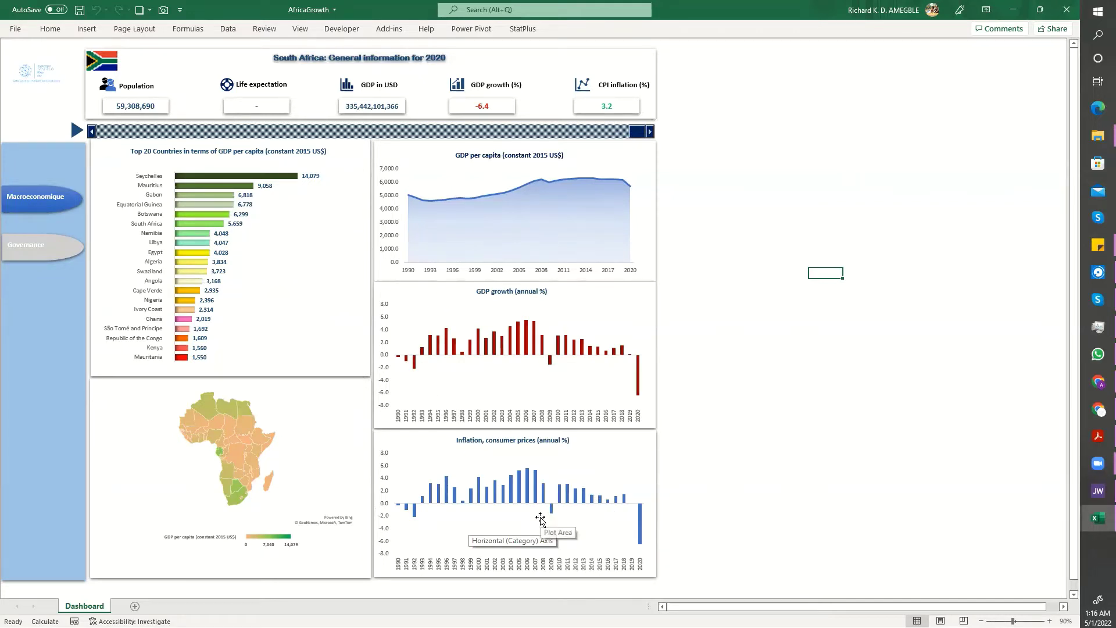
click(91, 132)
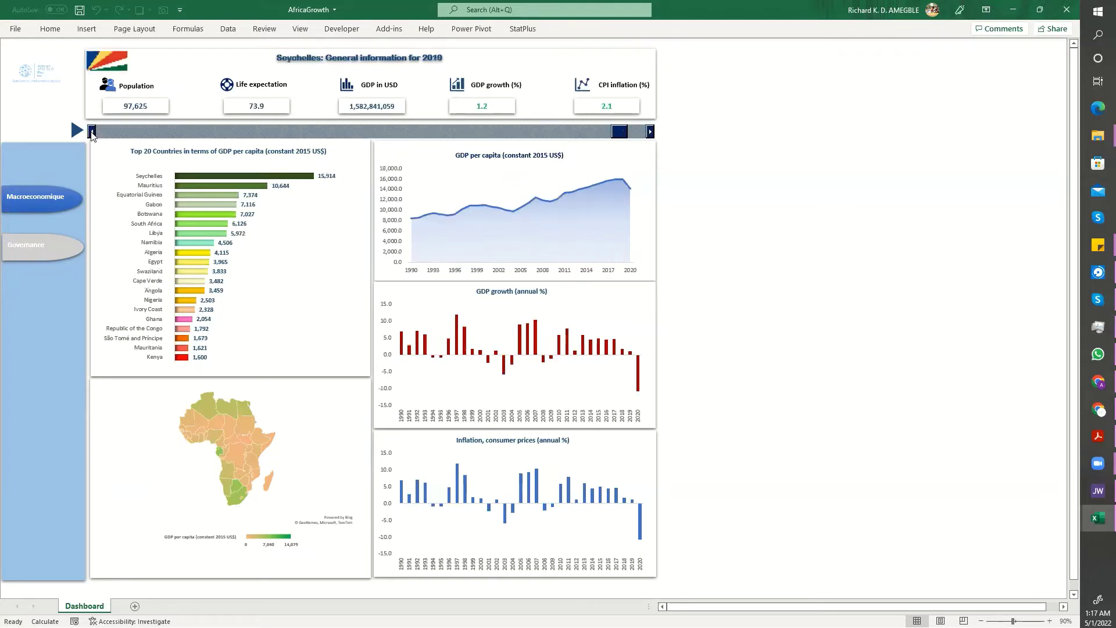
click(91, 132)
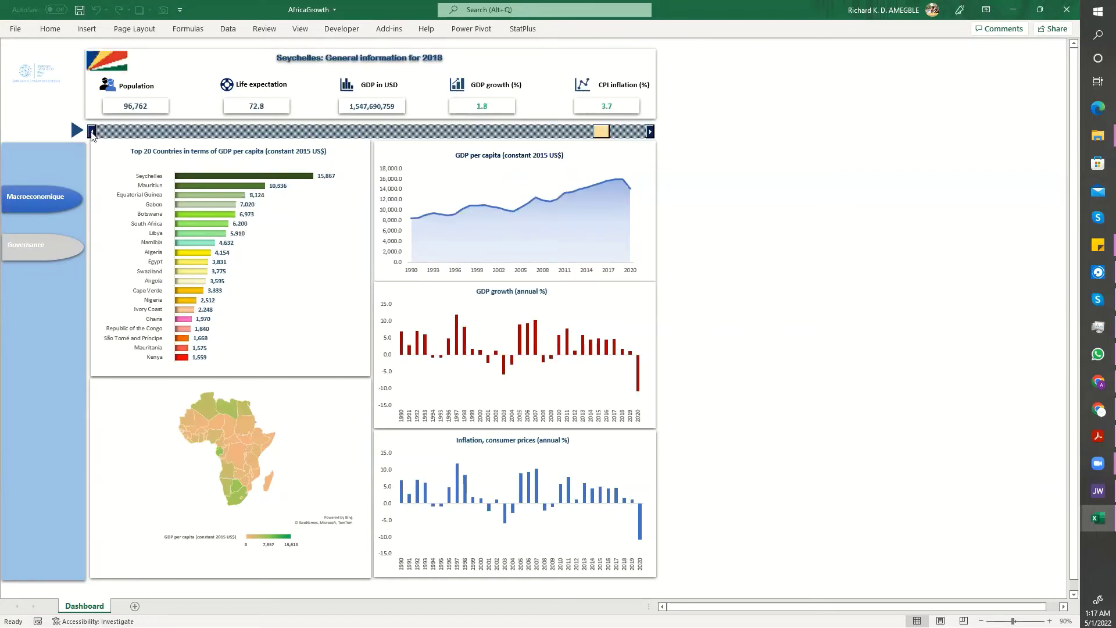
click(92, 132)
click(92, 132)
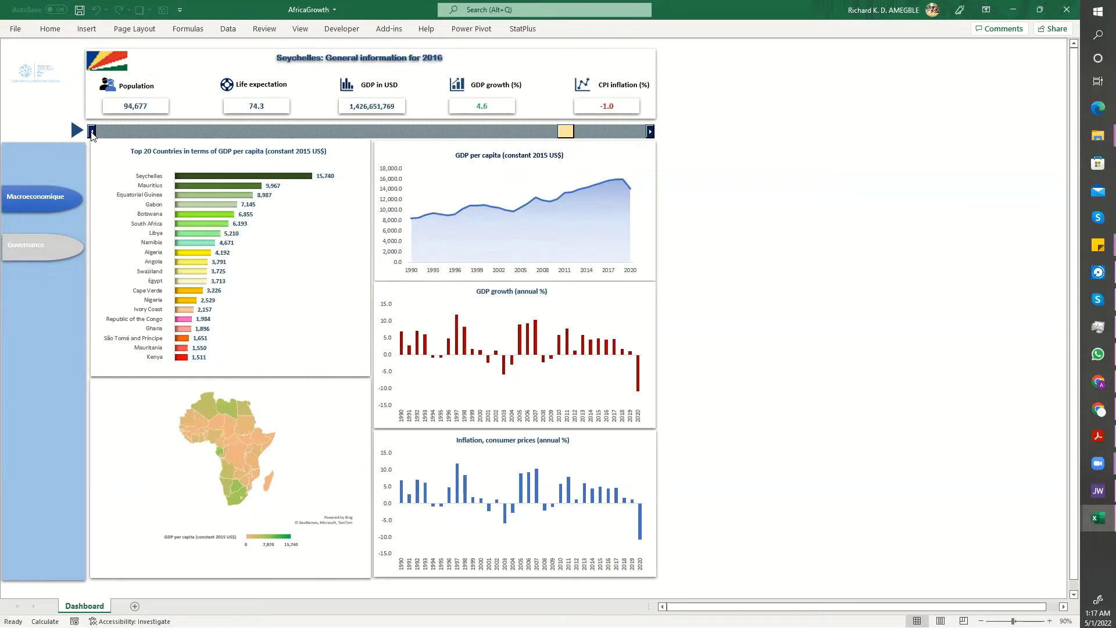
click(91, 132)
click(91, 132)
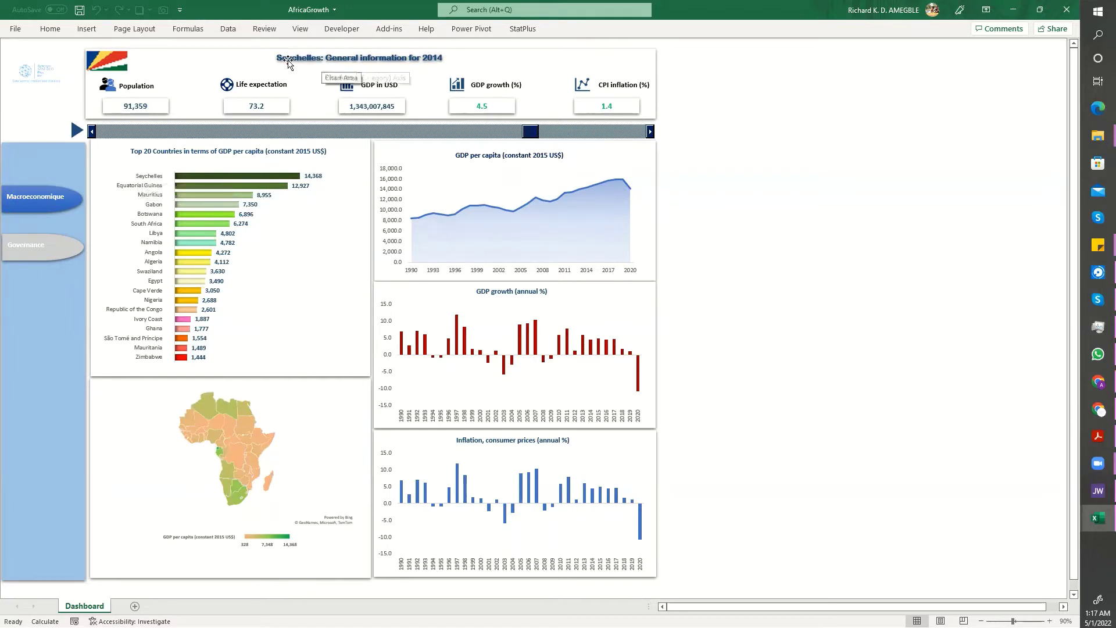
- Continue stepping the dashboard year back to 2006 to see how the GDP per capita ranking changes
click(91, 132)
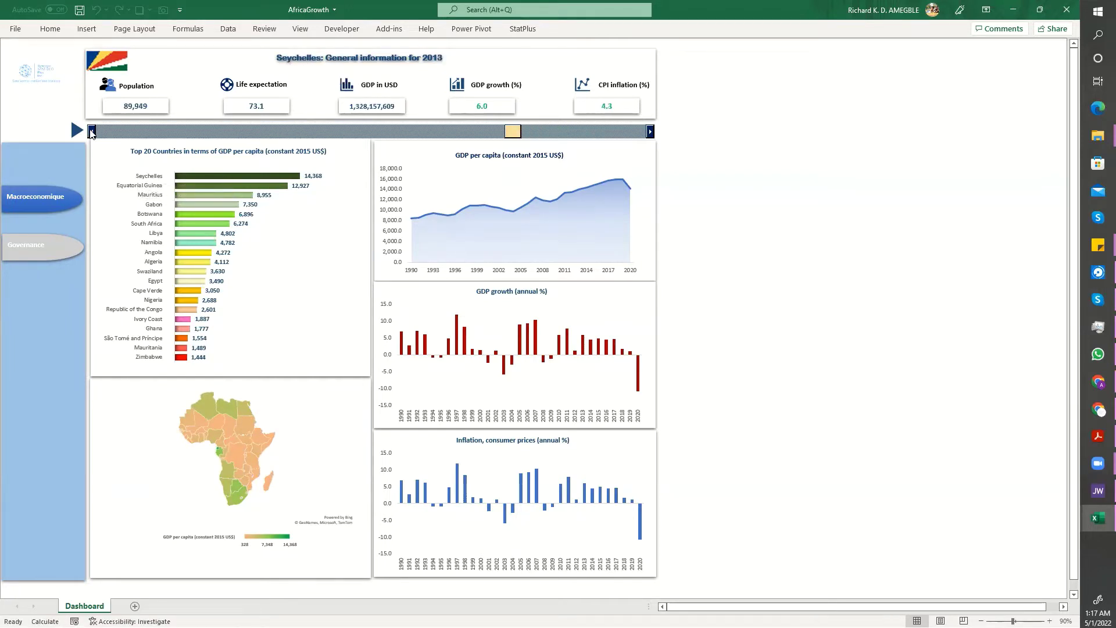
click(91, 132)
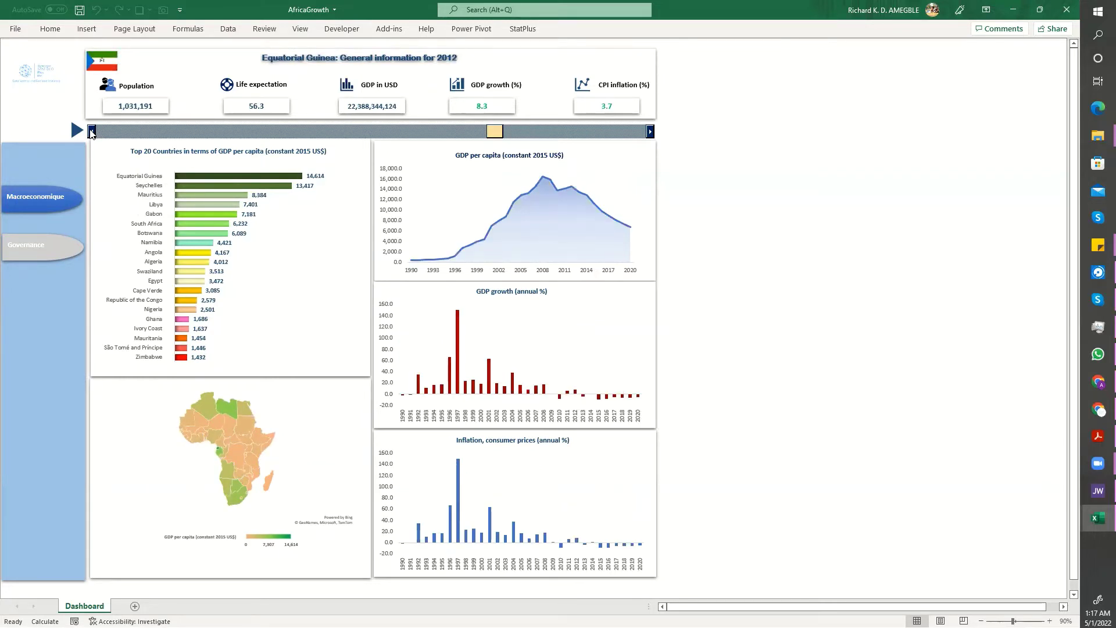
click(91, 132)
click(91, 132)
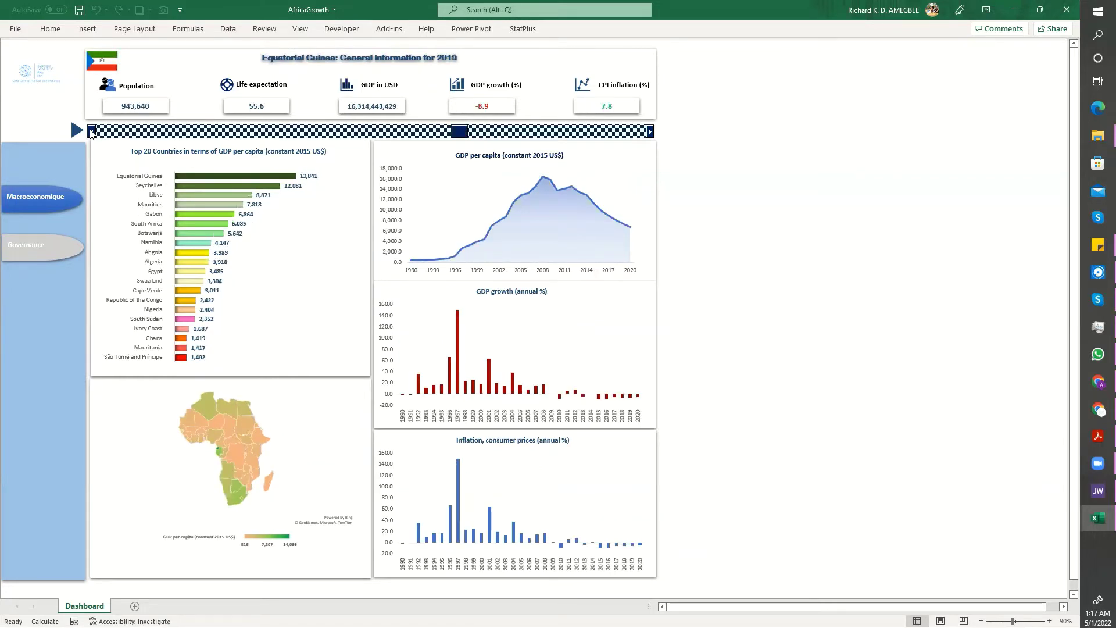
click(91, 132)
click(91, 132)
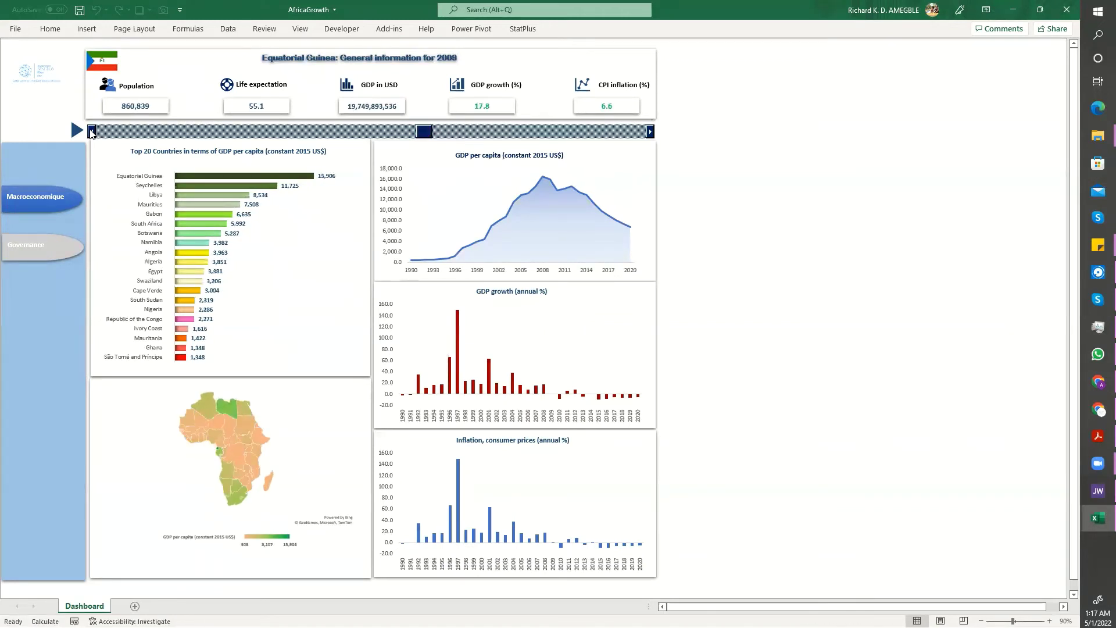
click(91, 132)
click(93, 132)
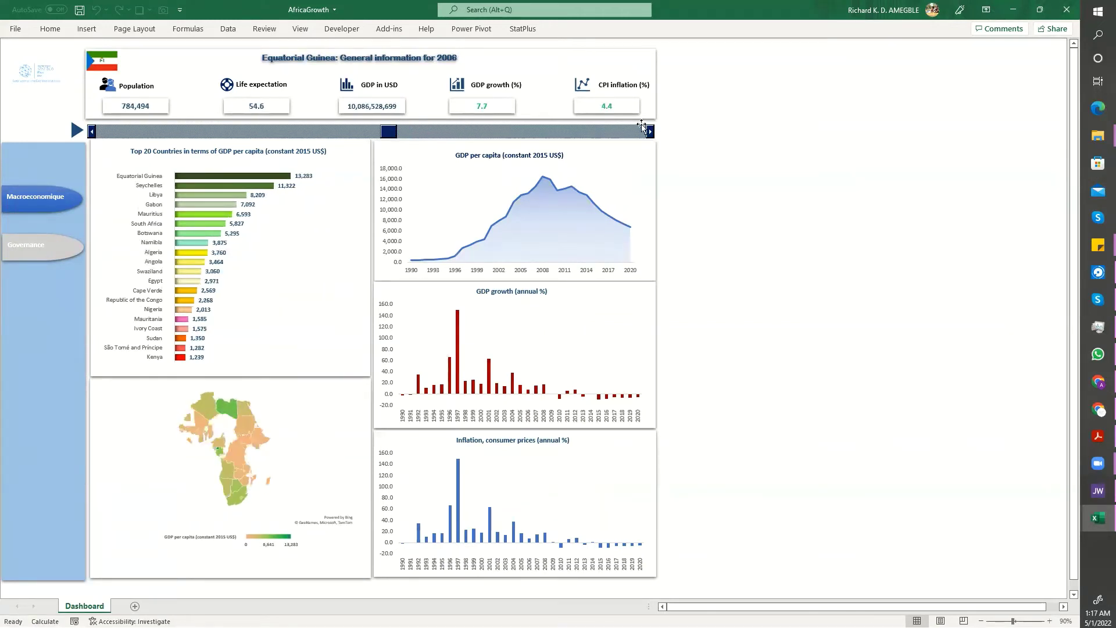
- Step the dashboard year forward one year at a time to 2013
click(650, 133)
click(650, 133)
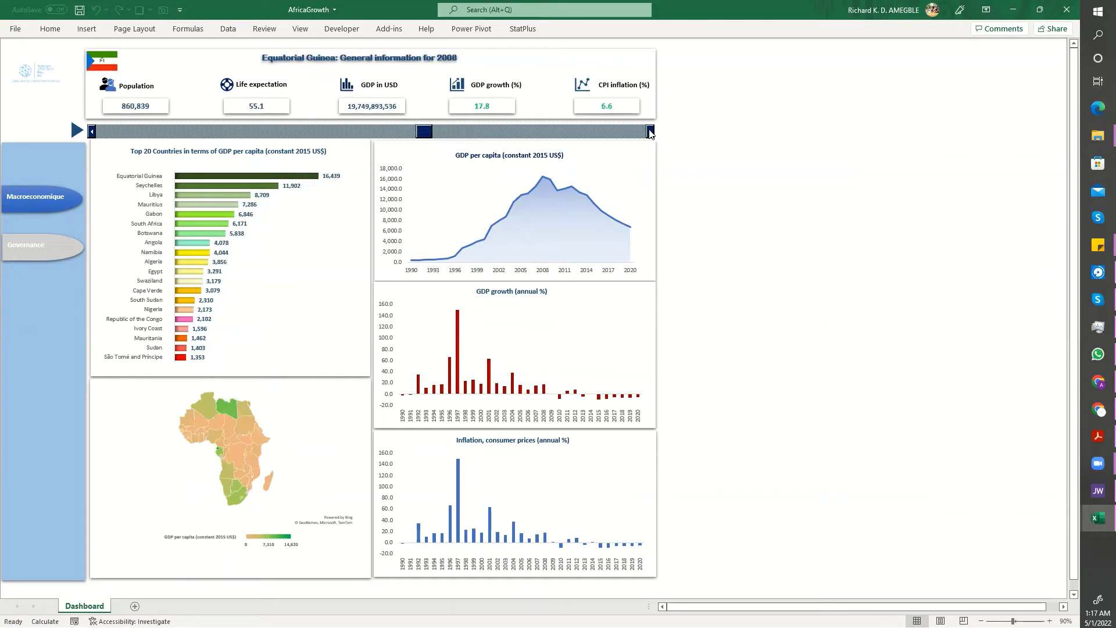
click(651, 133)
click(650, 133)
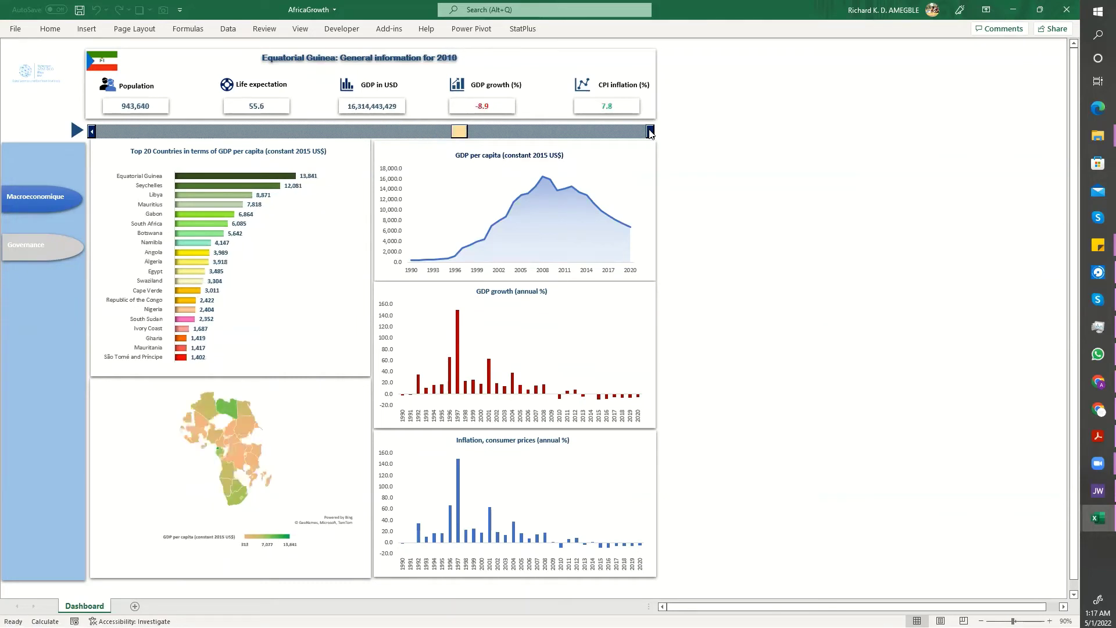
click(650, 133)
click(650, 132)
click(650, 133)
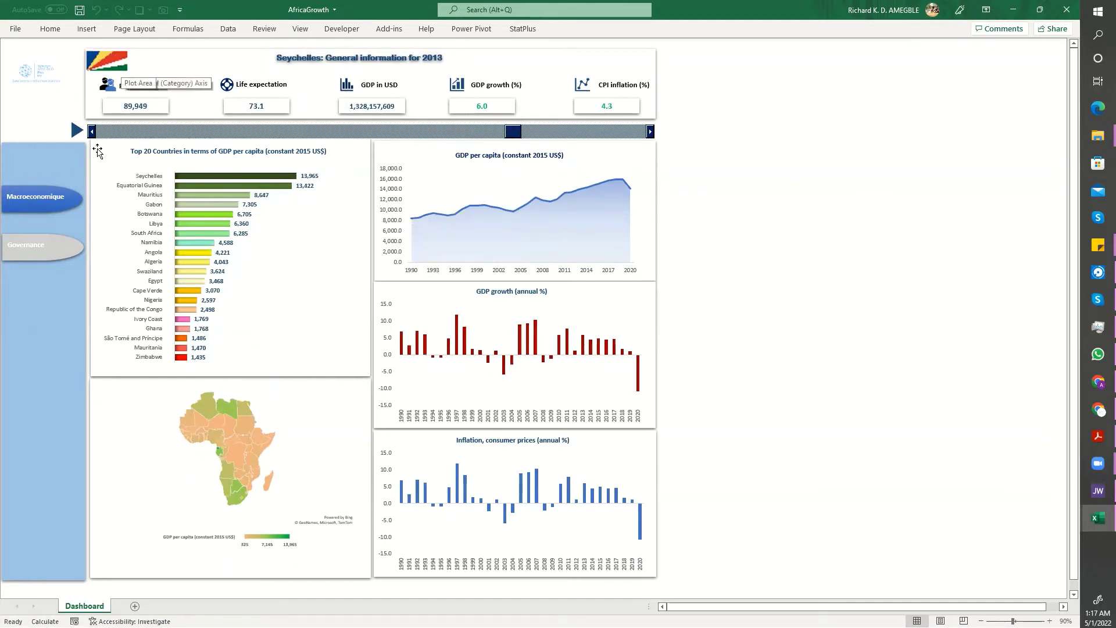
- Step the dashboard year back to 2003 to compare the top-ranked countries
click(92, 133)
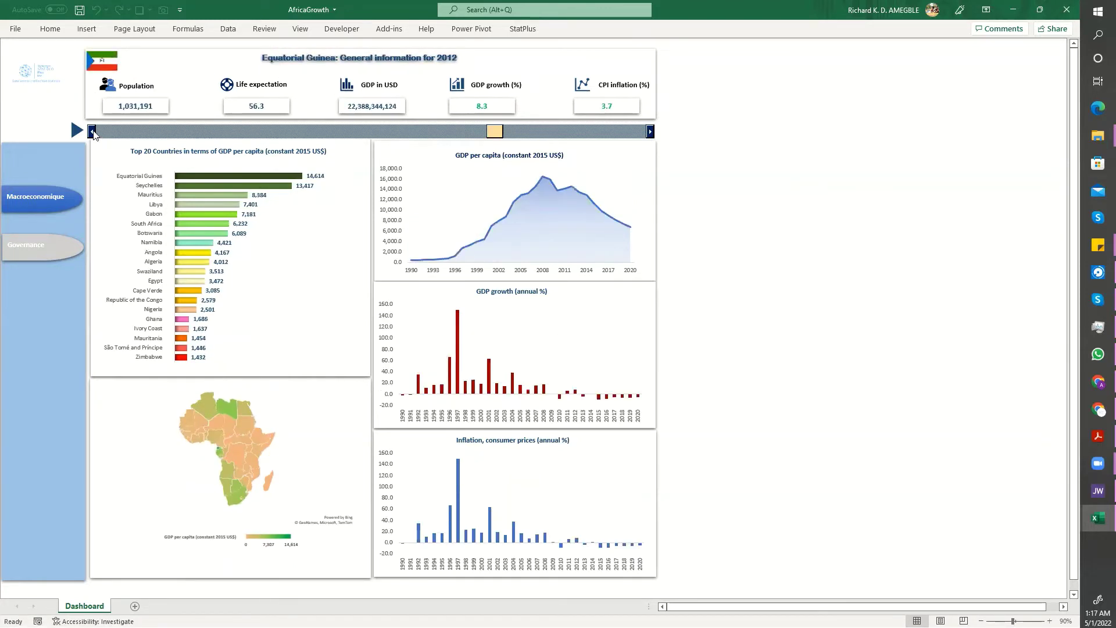
click(92, 133)
click(92, 132)
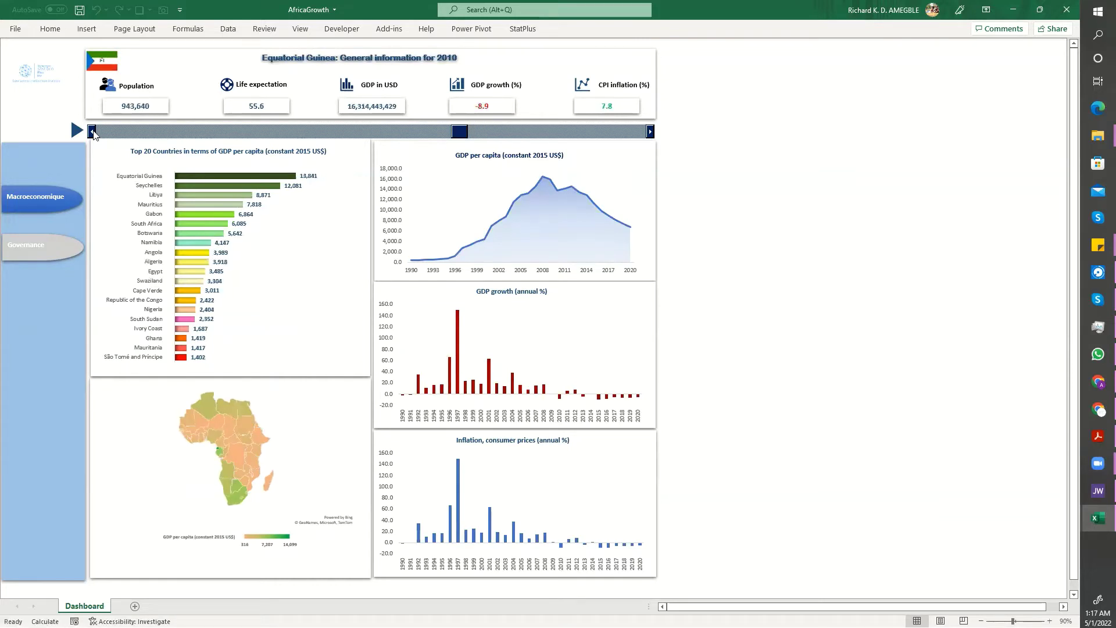
click(92, 133)
click(93, 132)
click(93, 133)
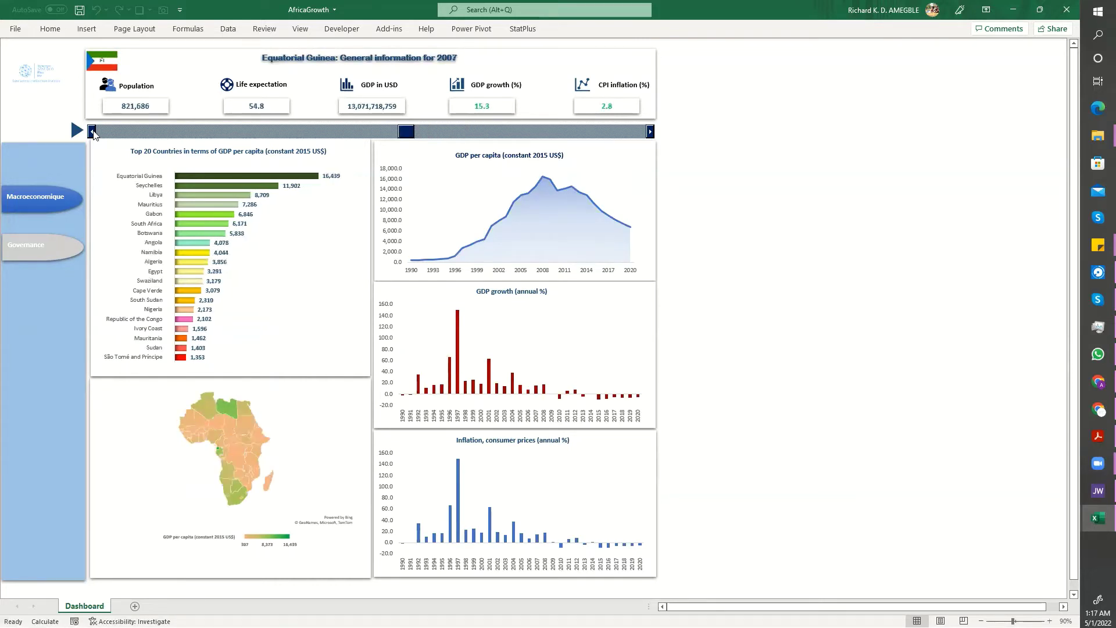
click(92, 133)
click(92, 132)
click(92, 133)
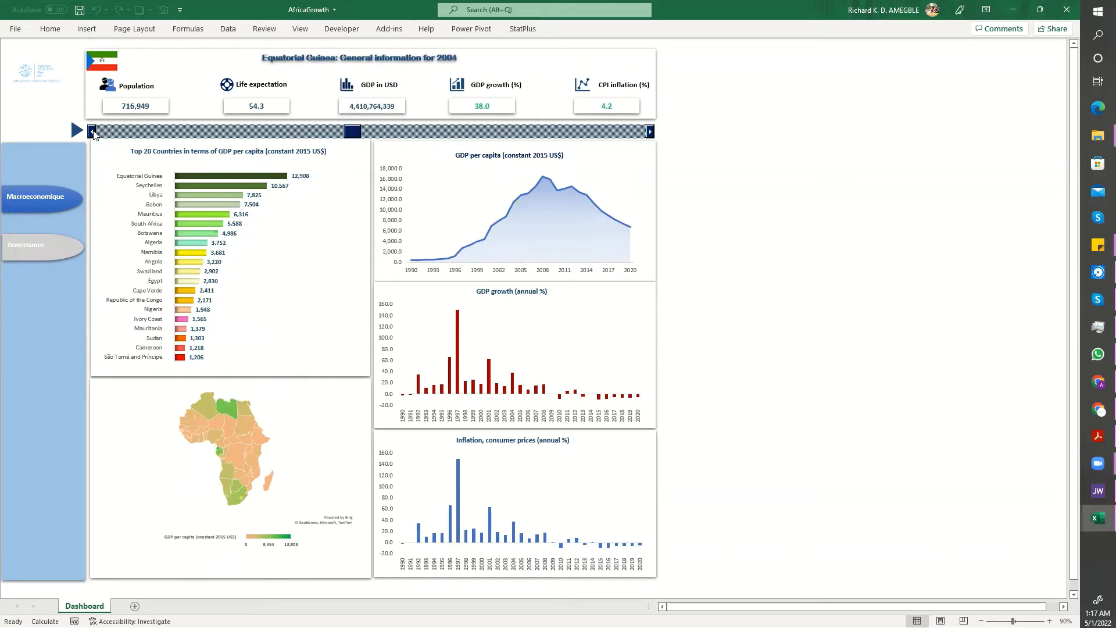
click(93, 132)
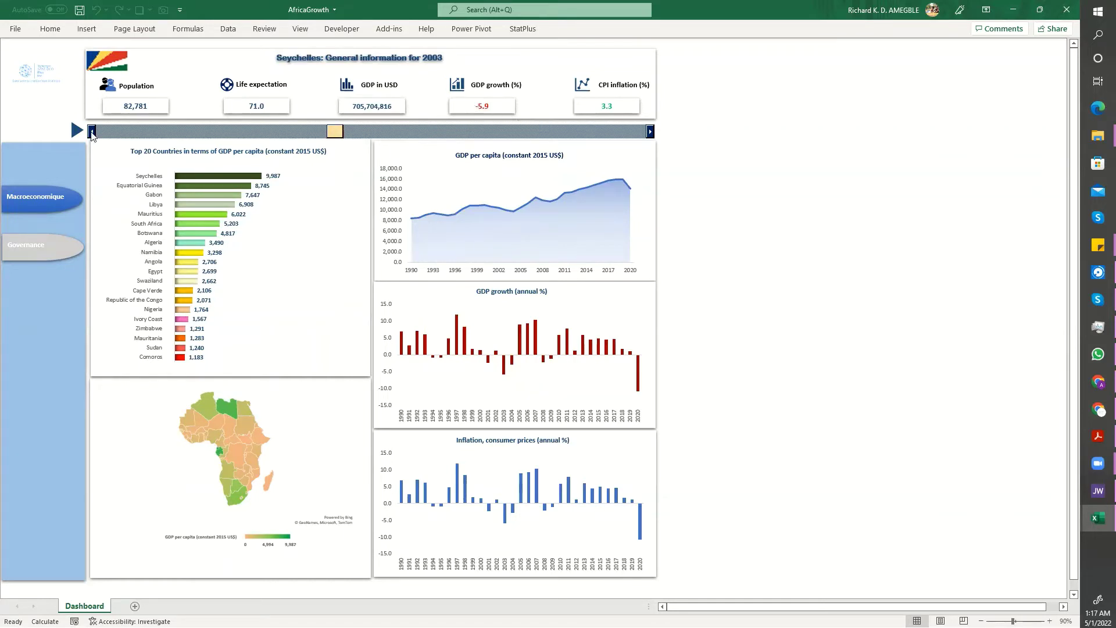
- Move the dashboard year back to 1990 and play the yearly animation through to 2020
click(92, 132)
click(92, 132)
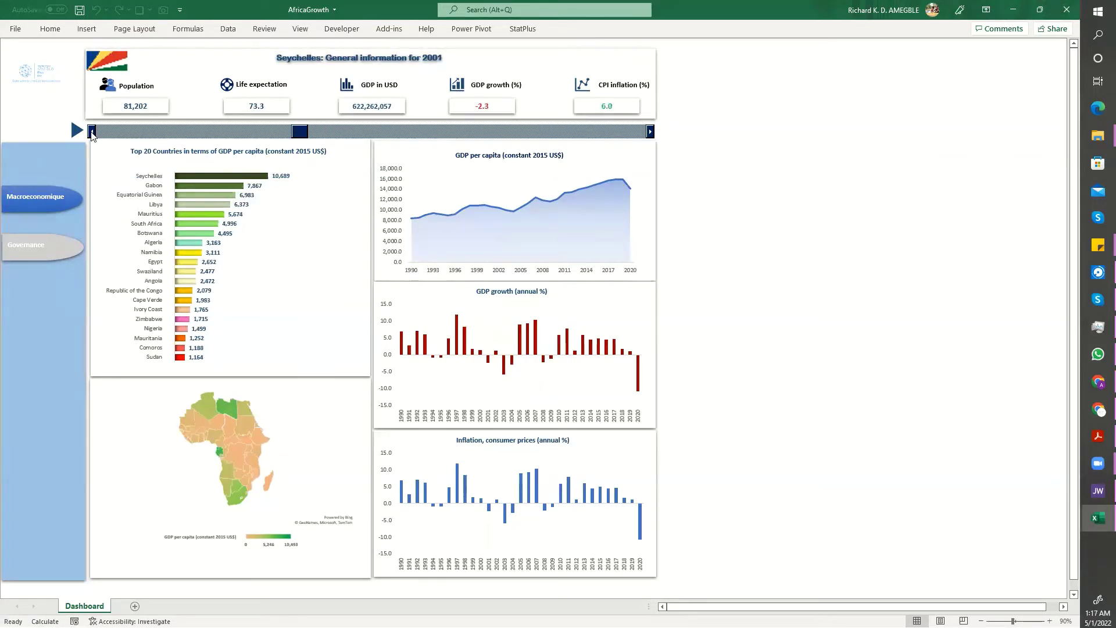
click(92, 132)
click(92, 132)
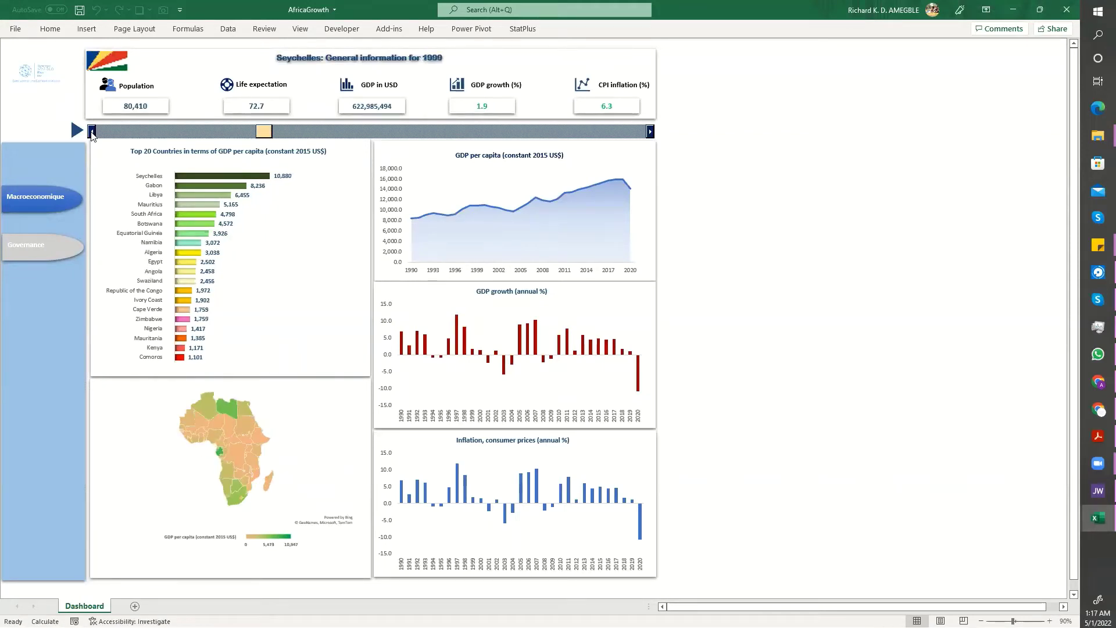
click(92, 132)
click(92, 132)
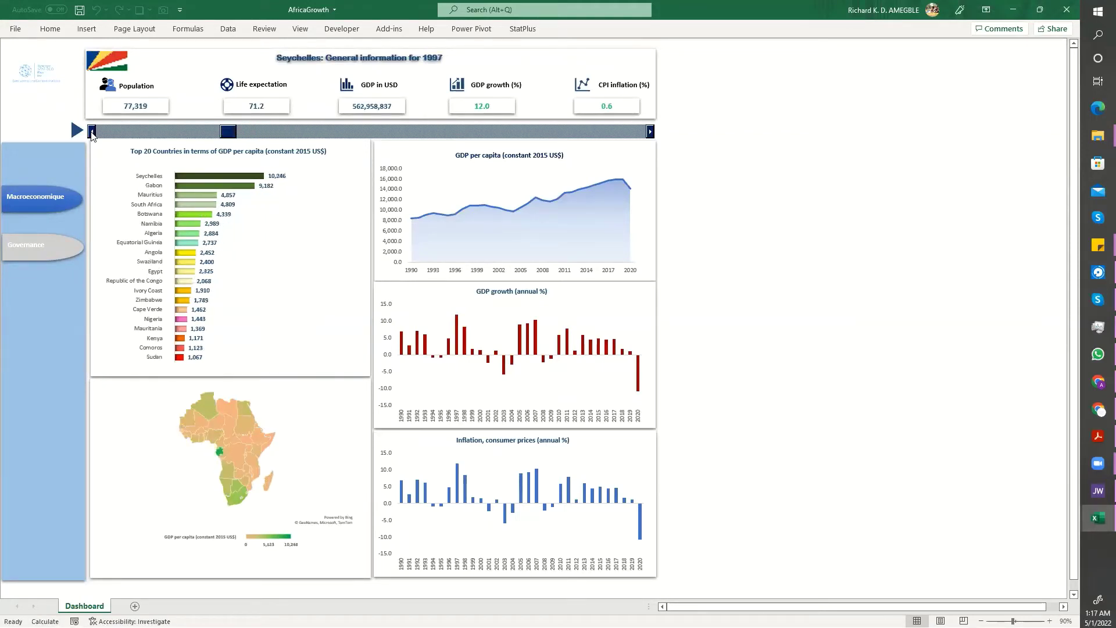
click(92, 132)
click(92, 132)
click(92, 132)
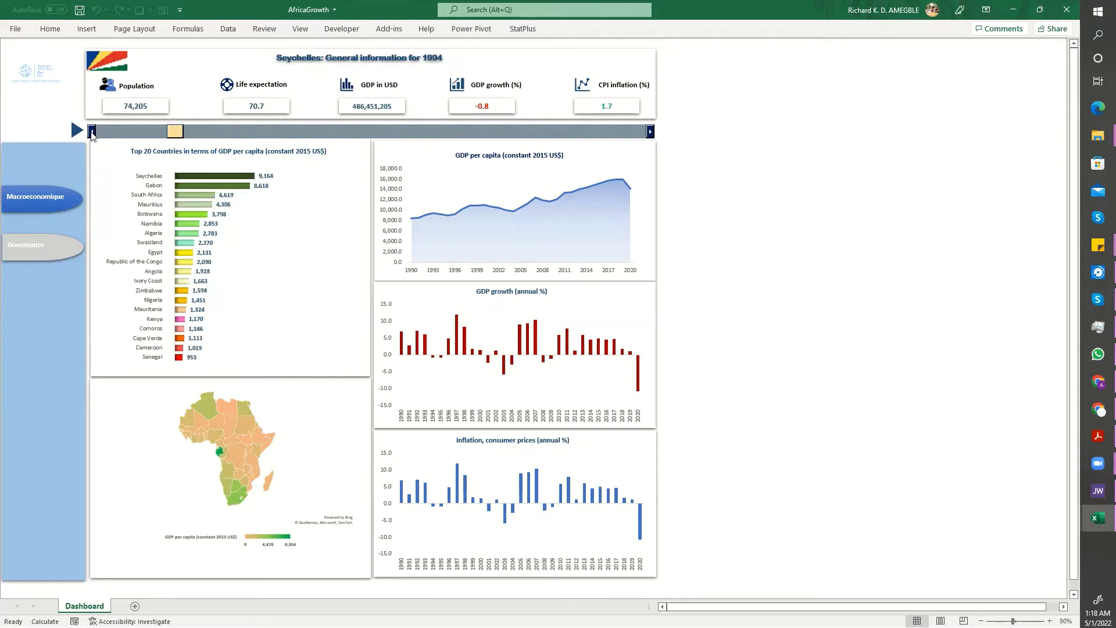
click(92, 132)
click(92, 132)
click(92, 132)
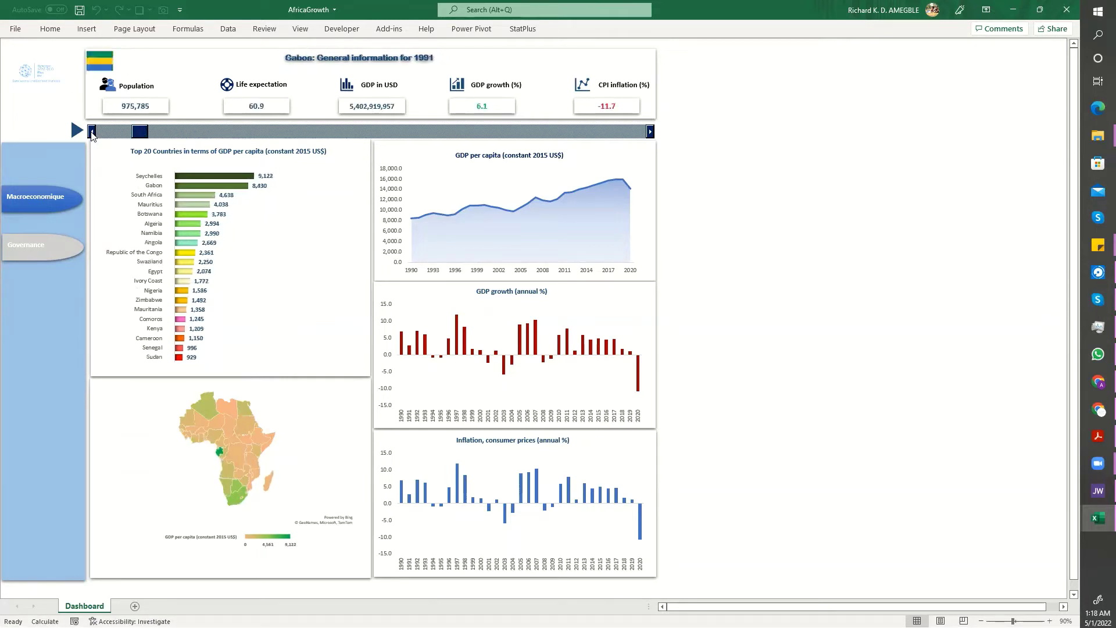
click(92, 132)
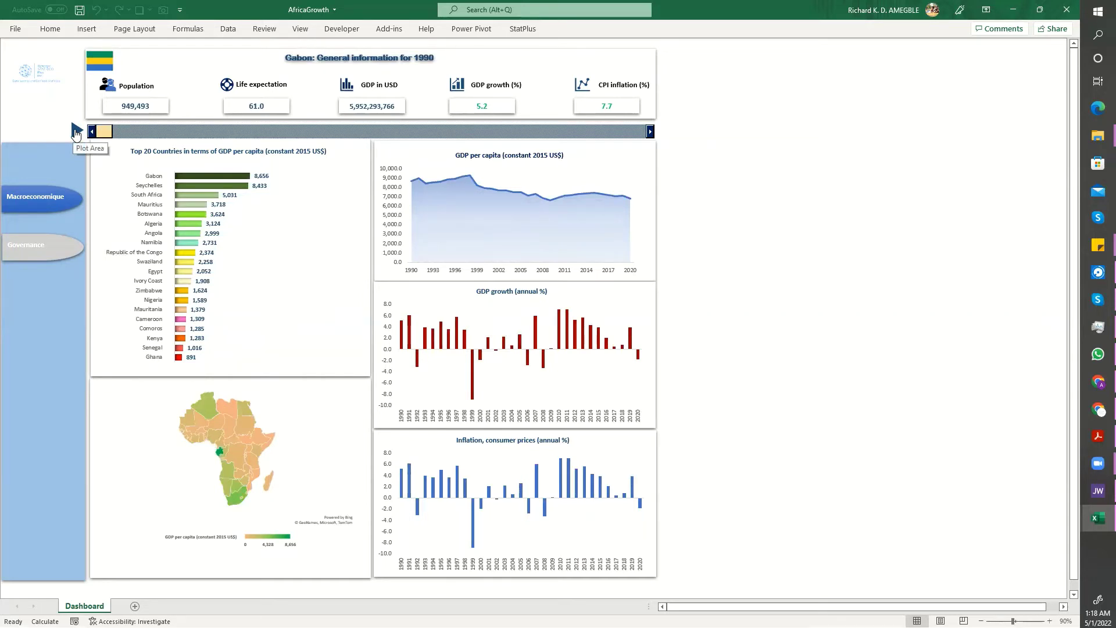
click(76, 132)
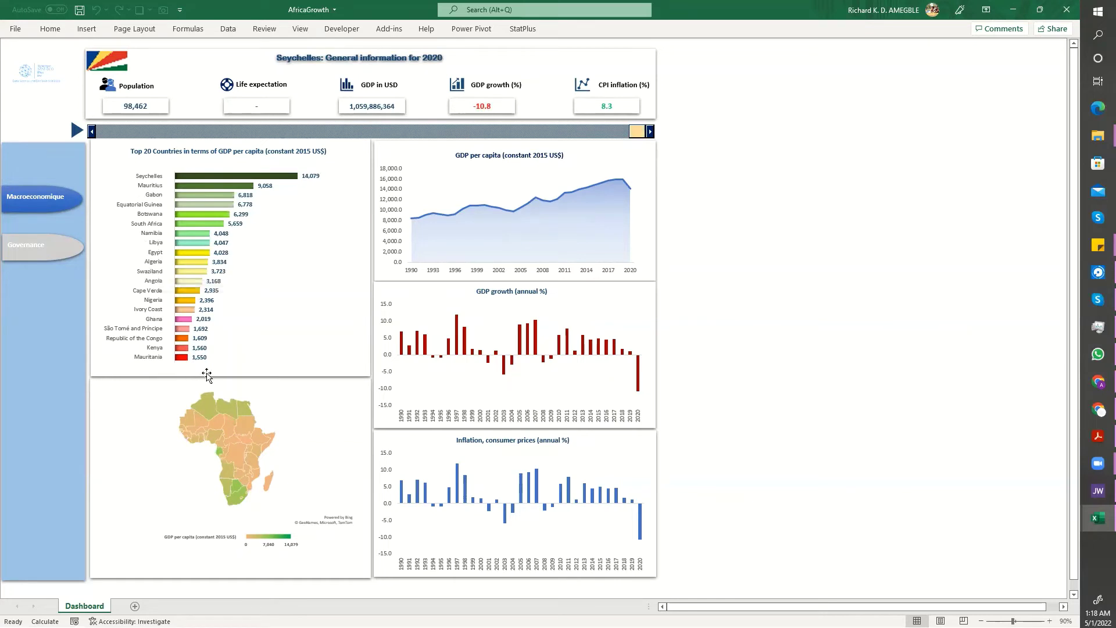
- Show the 2020 indicators country by country from Seychelles down to Namibia using the GDP per capita ranking bars
click(211, 178)
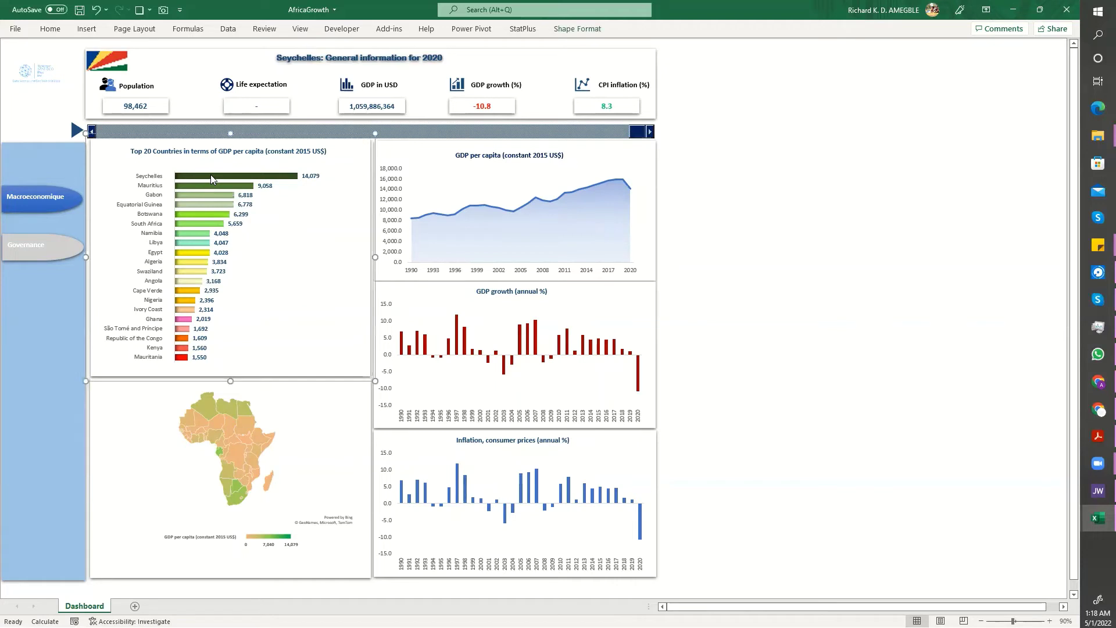
click(211, 177)
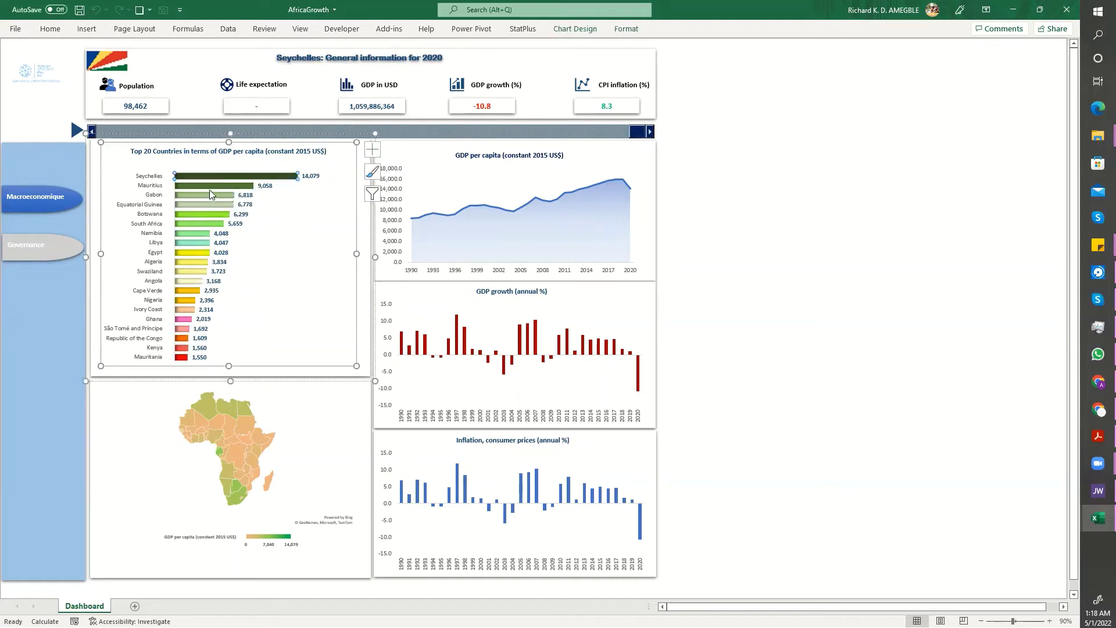
click(210, 187)
click(207, 197)
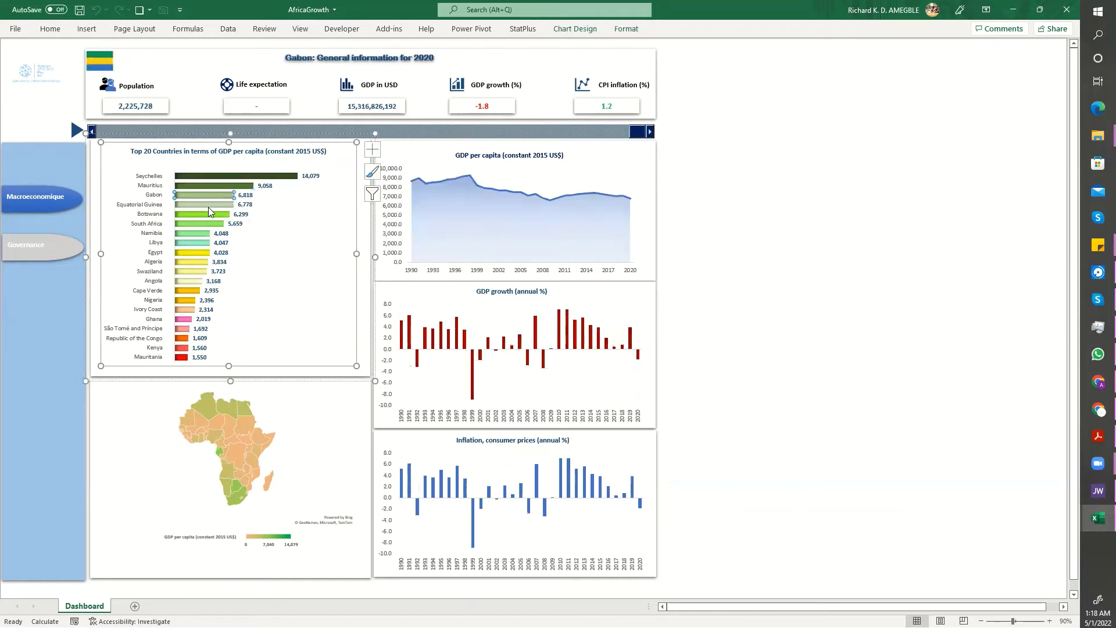
click(209, 204)
click(209, 214)
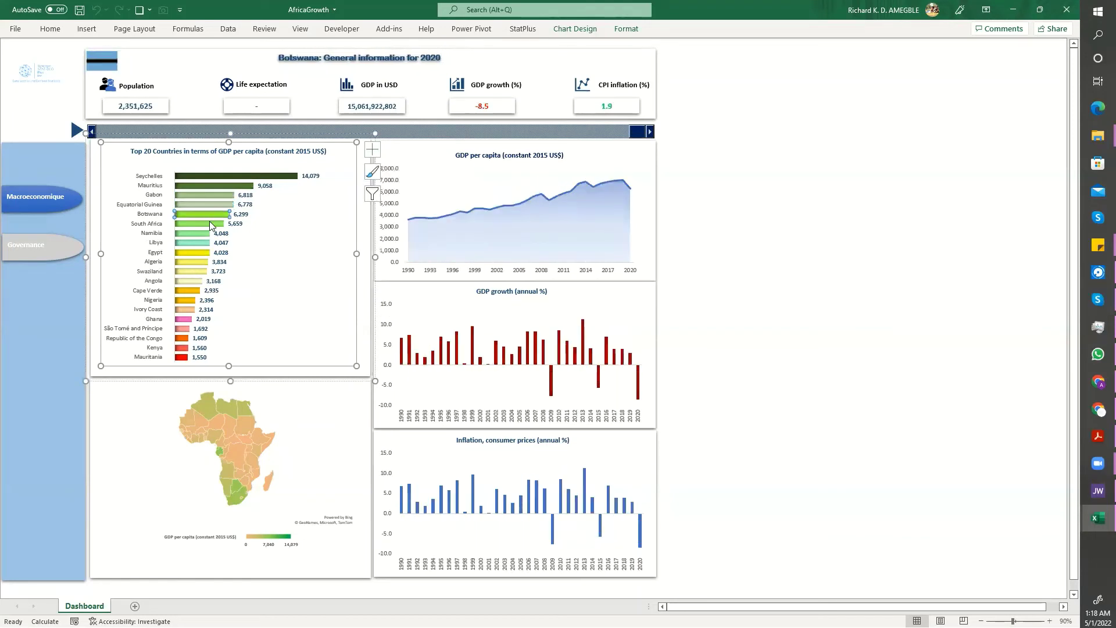
click(208, 223)
click(201, 234)
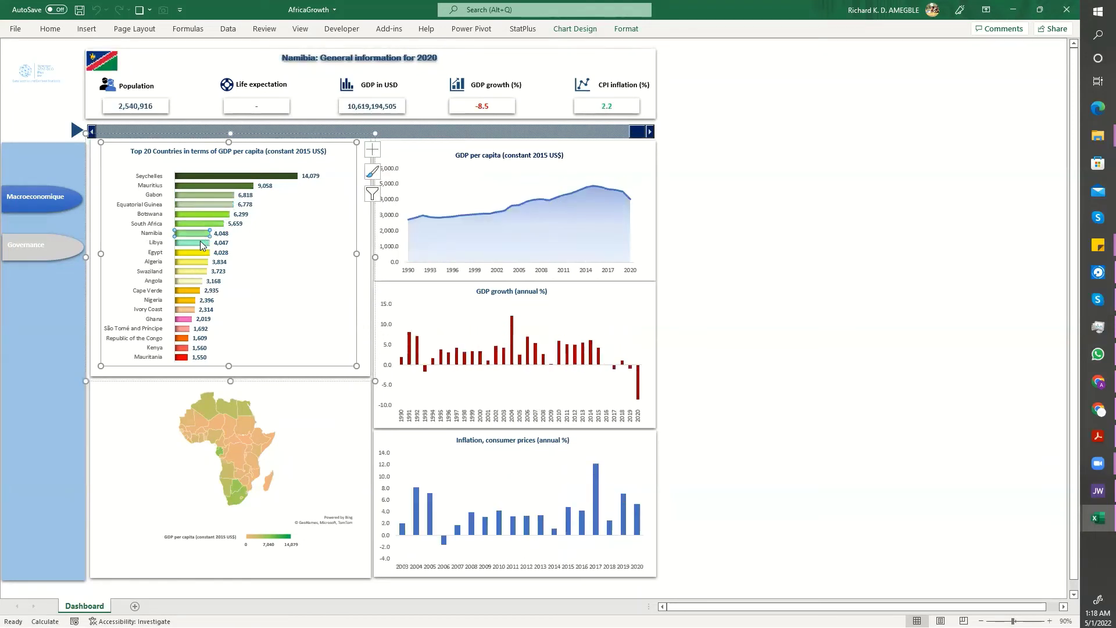
- Show the 2020 indicators country by country from Libya down to Mauritania using the GDP per capita ranking bars
click(202, 242)
click(200, 253)
click(200, 262)
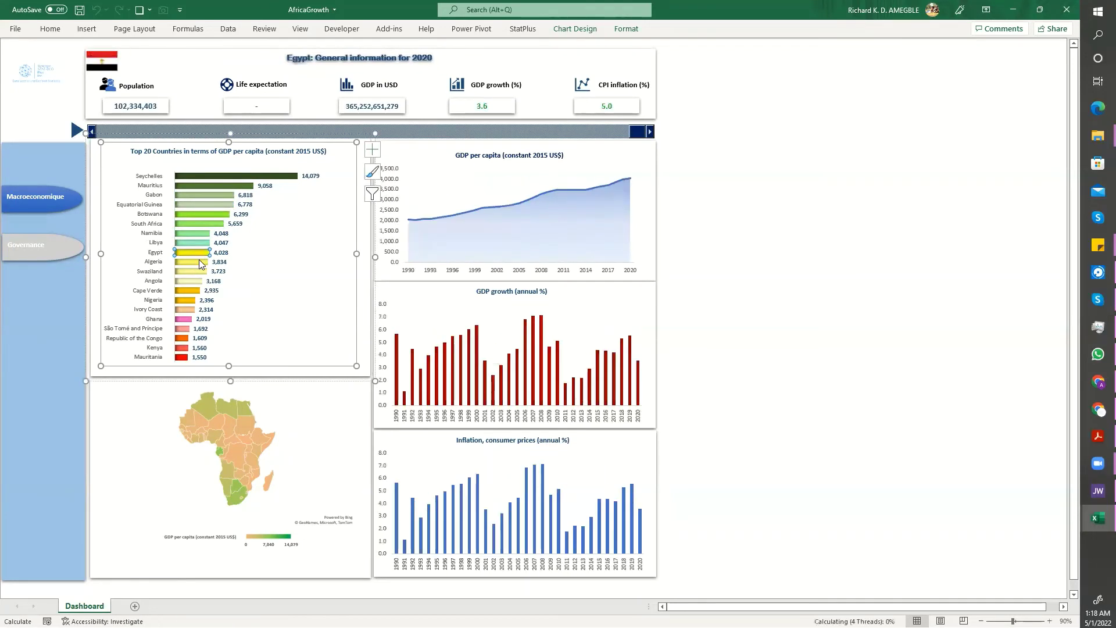
click(197, 271)
click(196, 282)
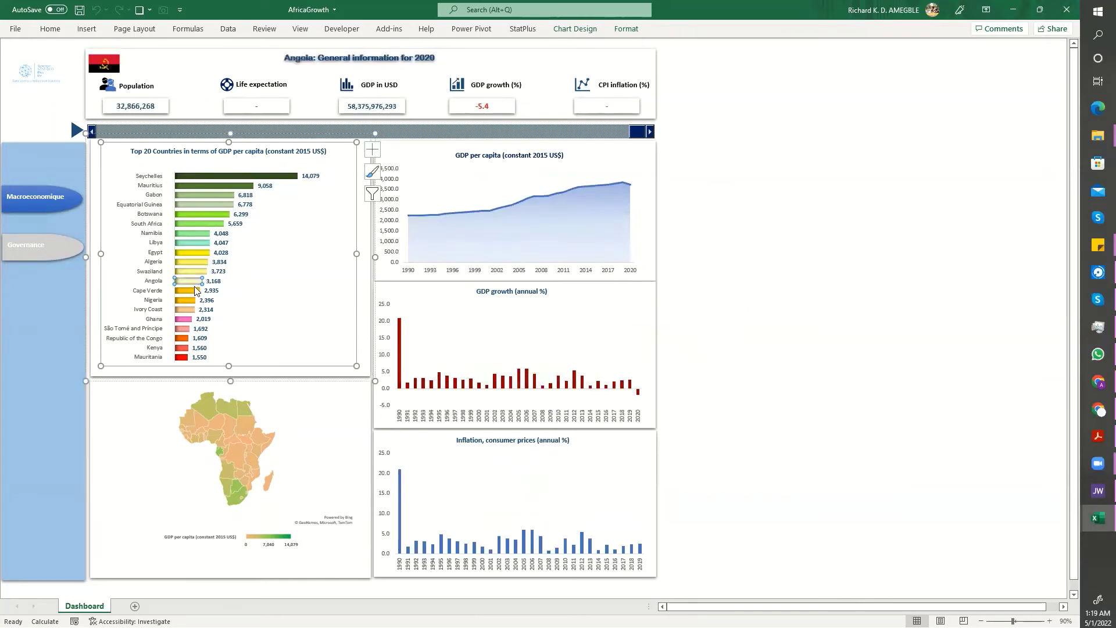
click(192, 291)
click(189, 300)
click(187, 310)
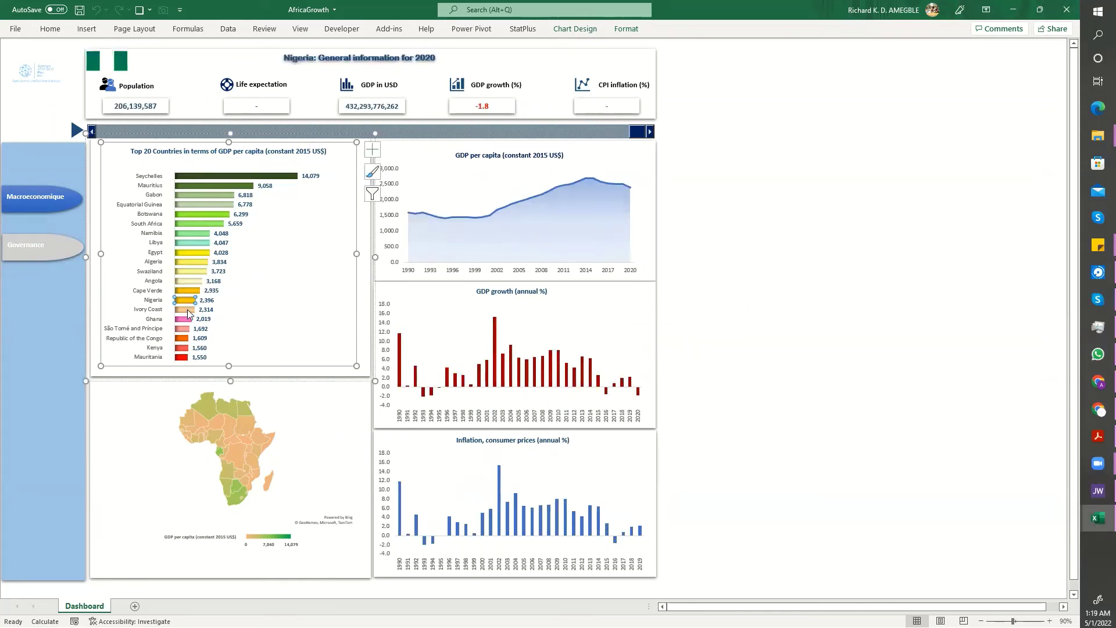
click(185, 319)
click(185, 330)
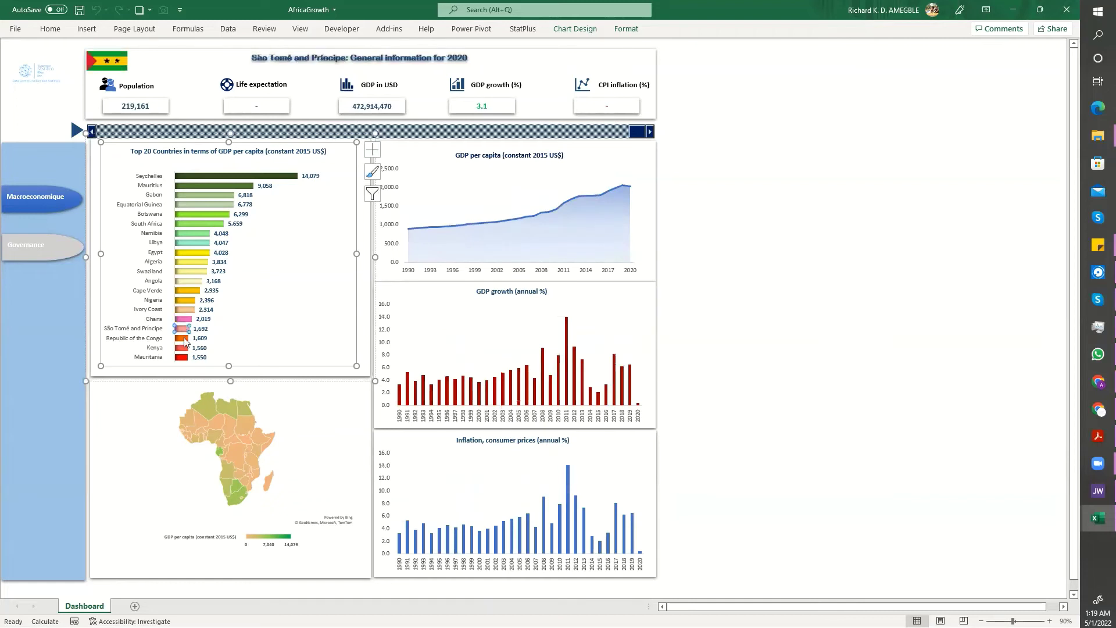
click(183, 339)
click(184, 348)
click(183, 357)
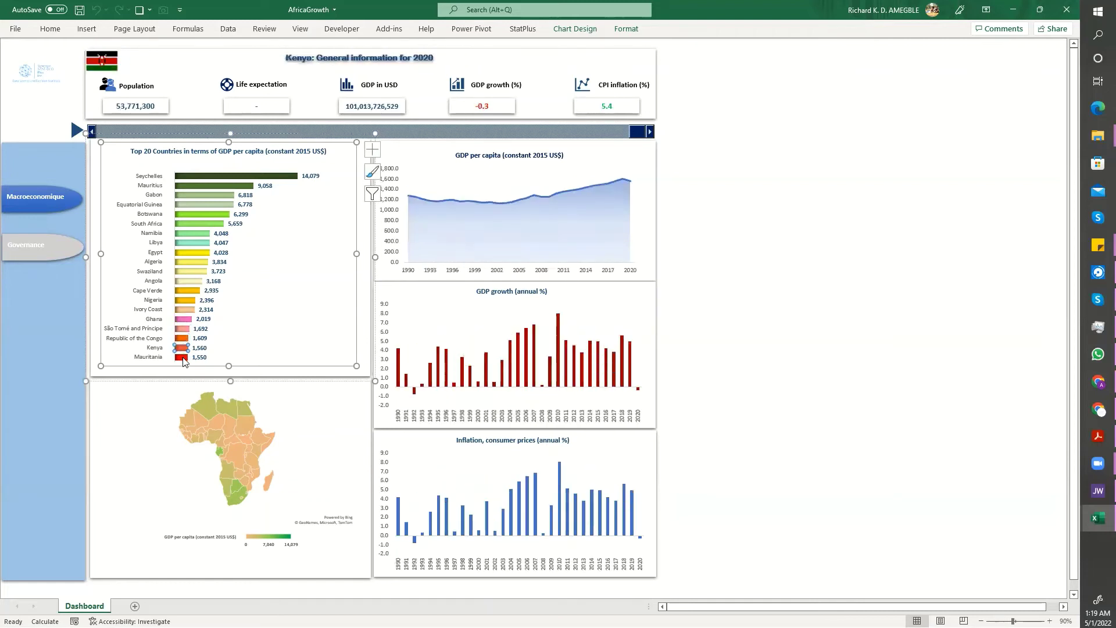
- Show the 2020 indicators from the Africa map for Algeria, Niger, Sudan and East Africa, ending on Congo (DRC)
click(209, 412)
click(209, 410)
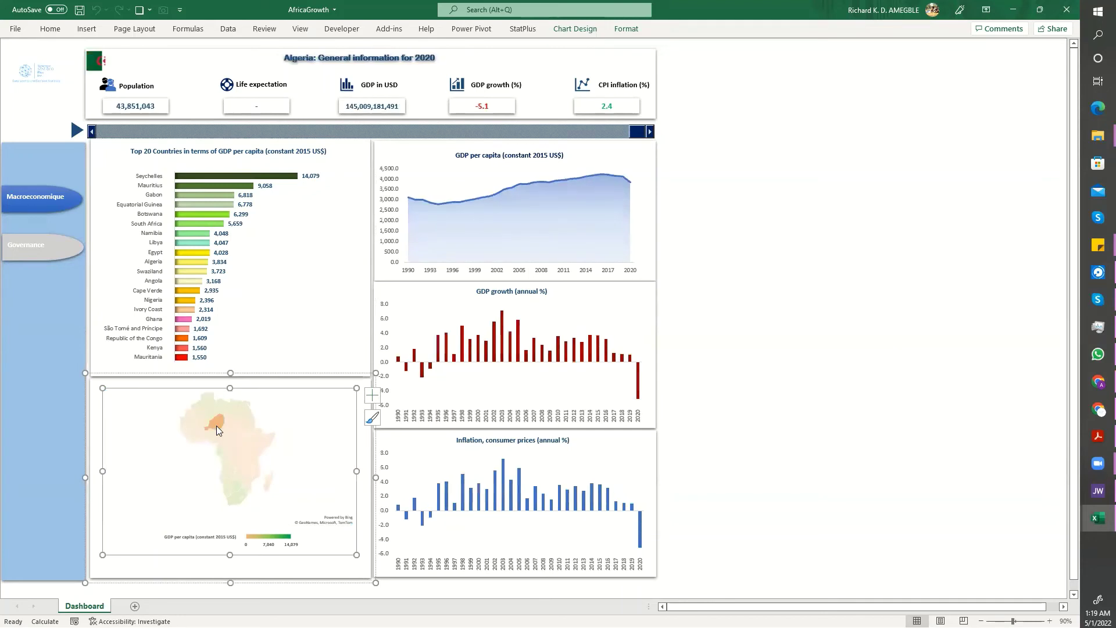
click(216, 426)
click(243, 426)
click(248, 423)
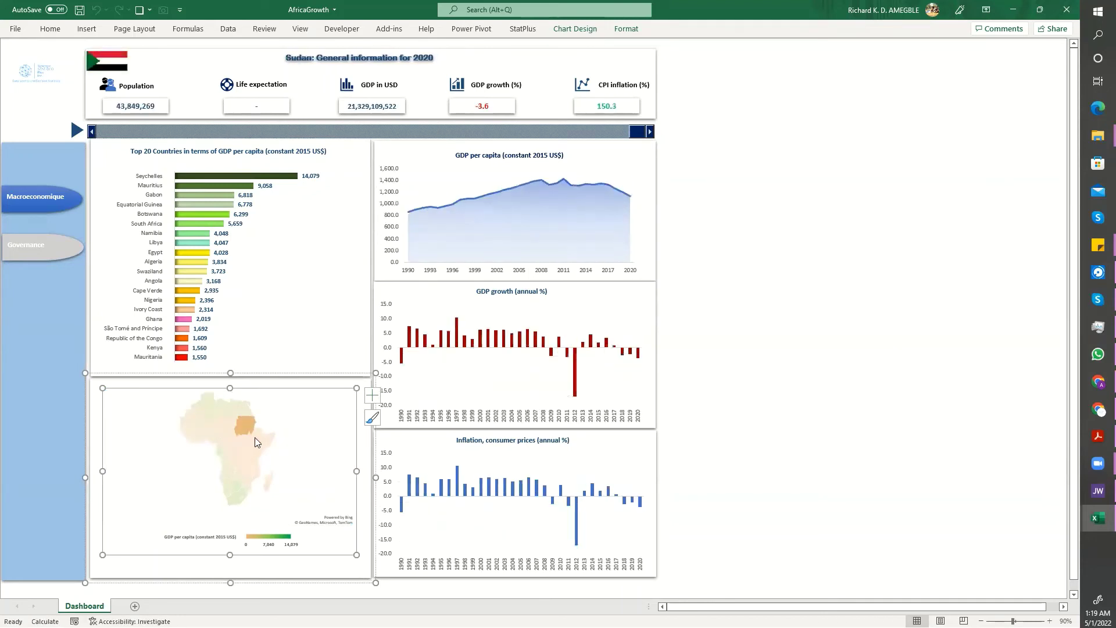
click(260, 437)
click(257, 452)
click(238, 450)
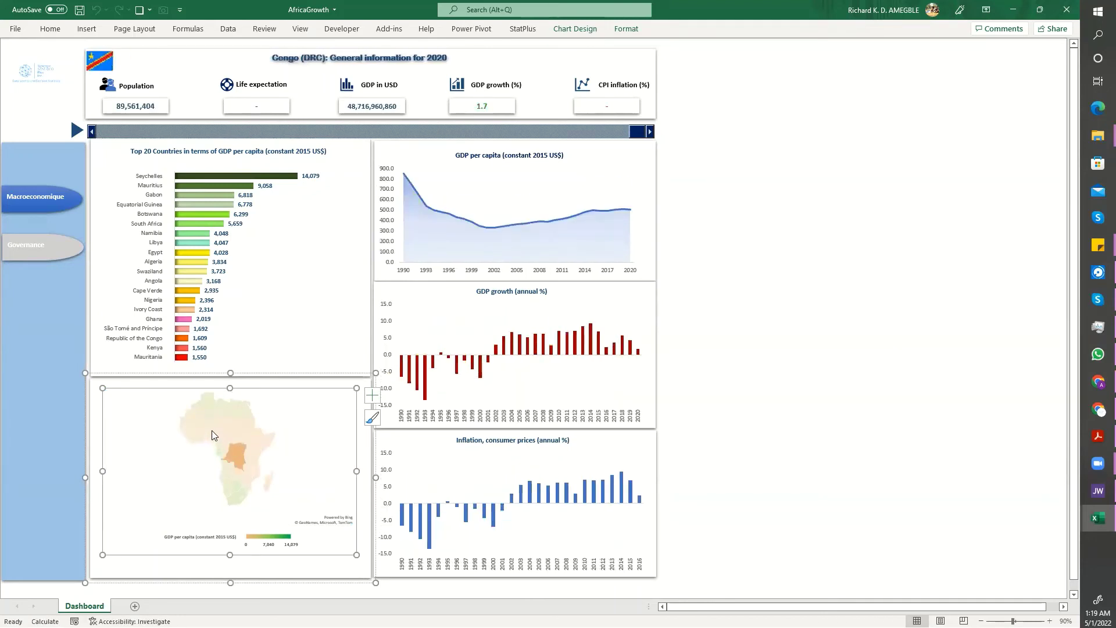
- Switch the map selection between West and Central African countries, including Chad, and finish on Algeria
click(211, 431)
click(230, 462)
click(233, 431)
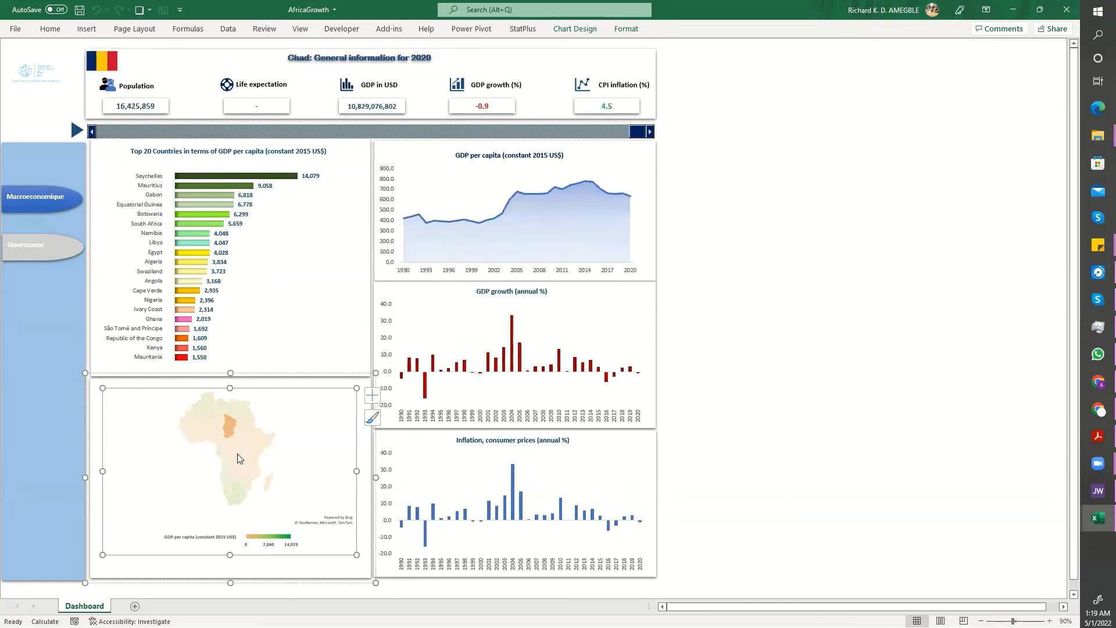
click(238, 455)
click(222, 420)
click(203, 406)
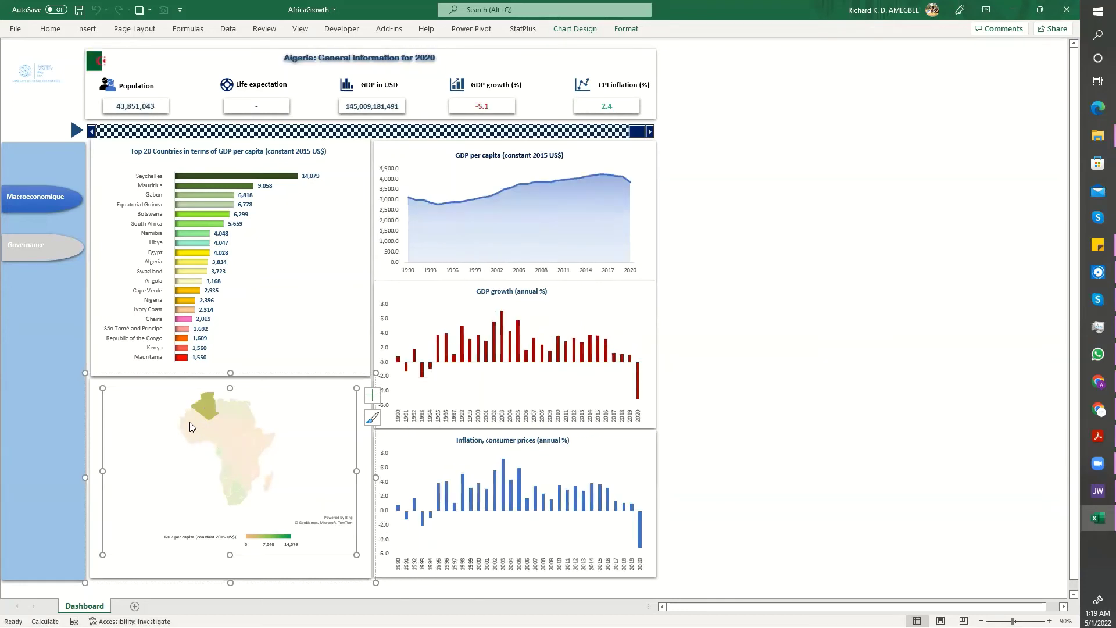
- Select West and North African countries on the map one after another, moving east to Egypt
click(190, 422)
click(204, 419)
click(228, 411)
click(238, 425)
click(242, 410)
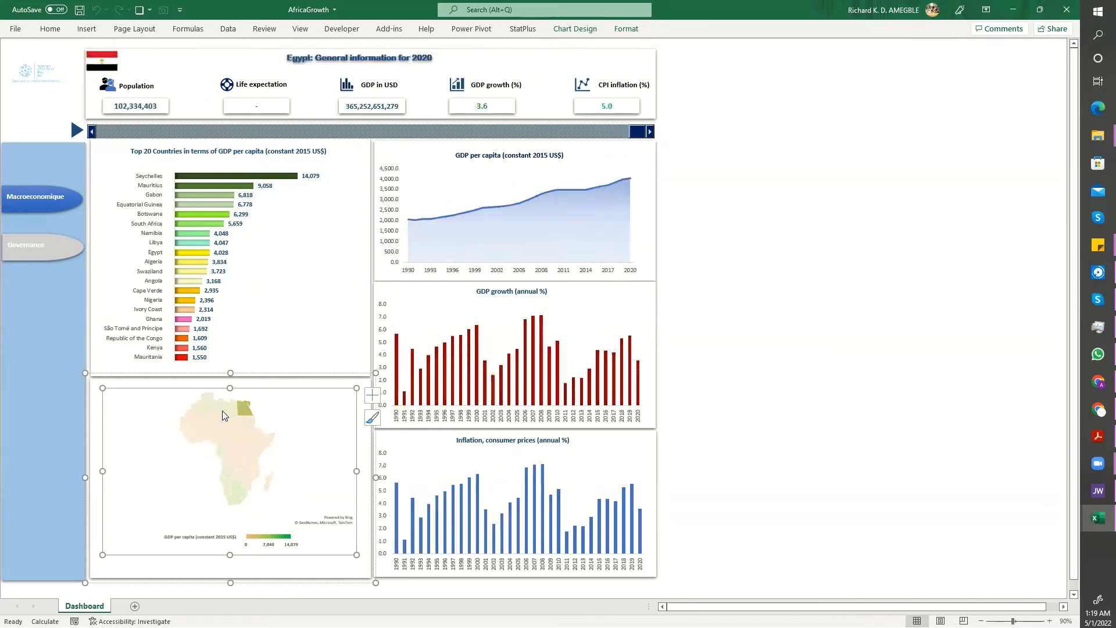
- Compare North African and Sahel countries on the map, including Mauritania and Libya, ending on Chad
click(222, 411)
click(200, 412)
click(190, 416)
click(214, 424)
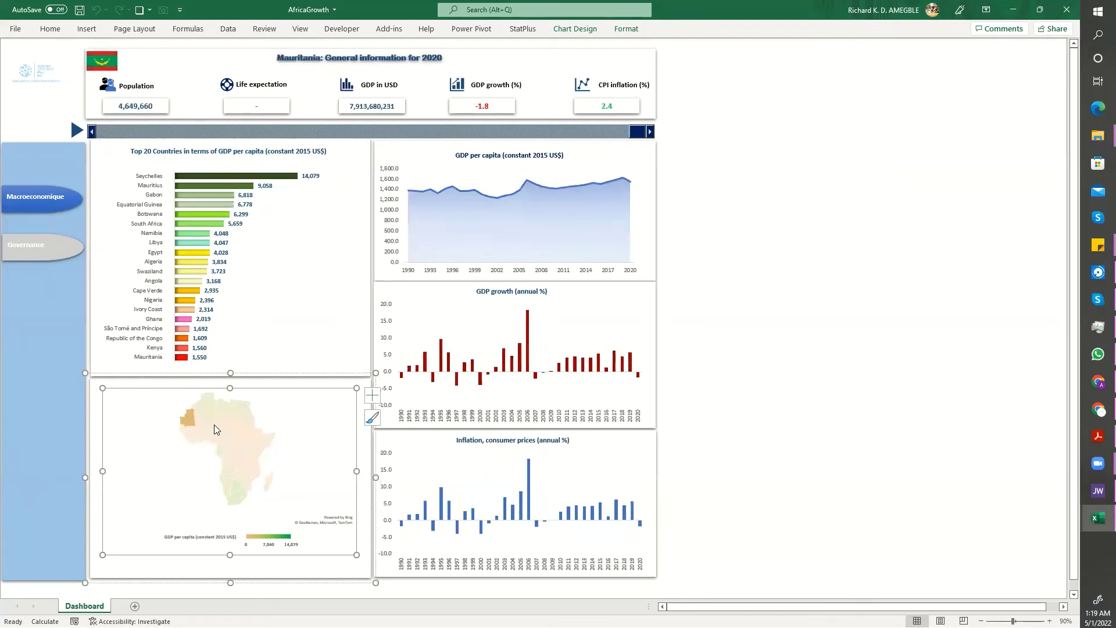
click(207, 406)
click(226, 407)
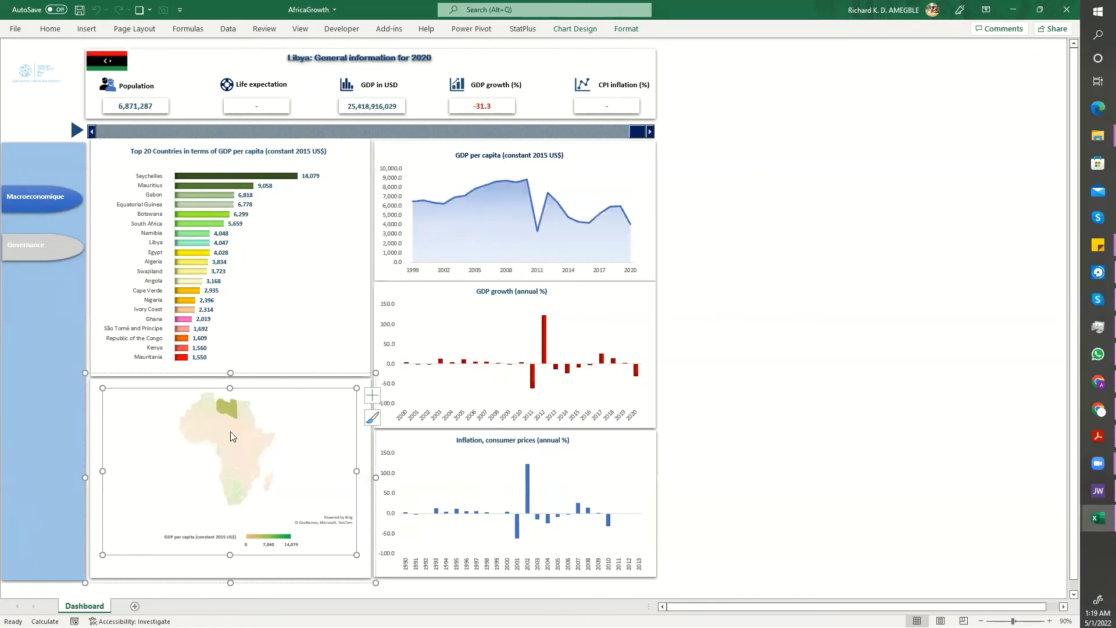
click(227, 423)
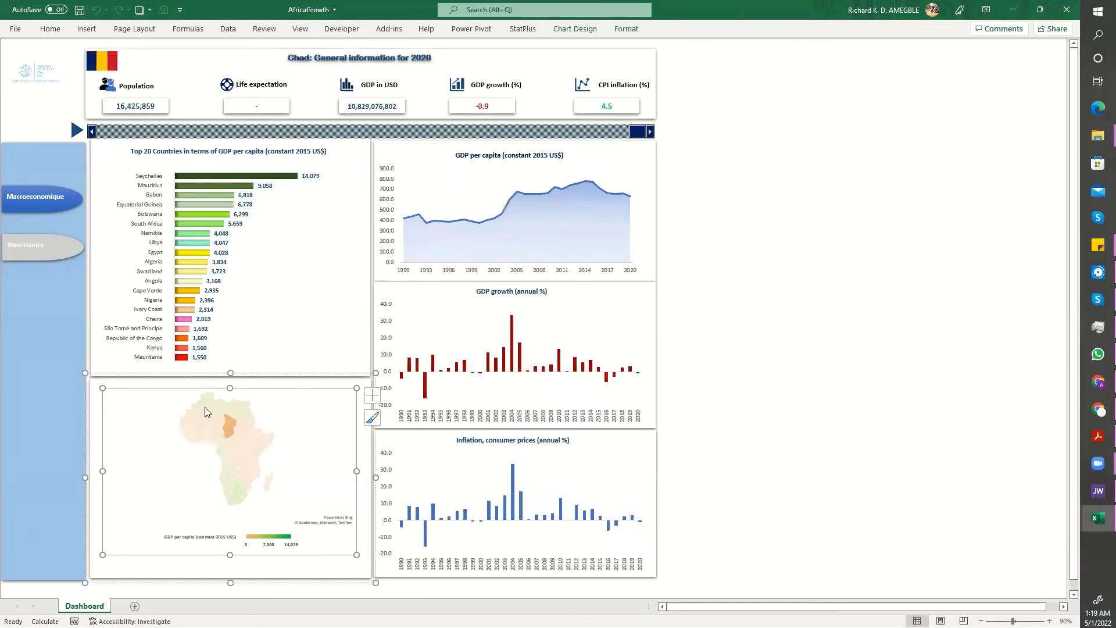
- Show the country indicators from the map for Algeria, Mauritania, Sudan and Uganda, moving from west to east
click(204, 407)
click(197, 416)
click(188, 419)
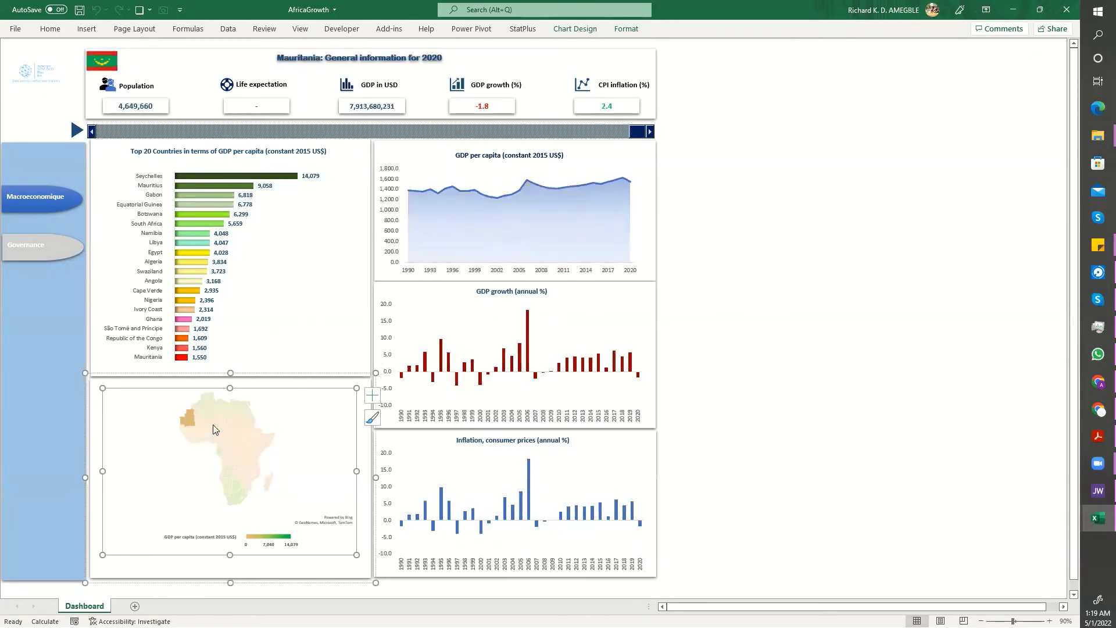
click(213, 425)
click(213, 413)
click(238, 429)
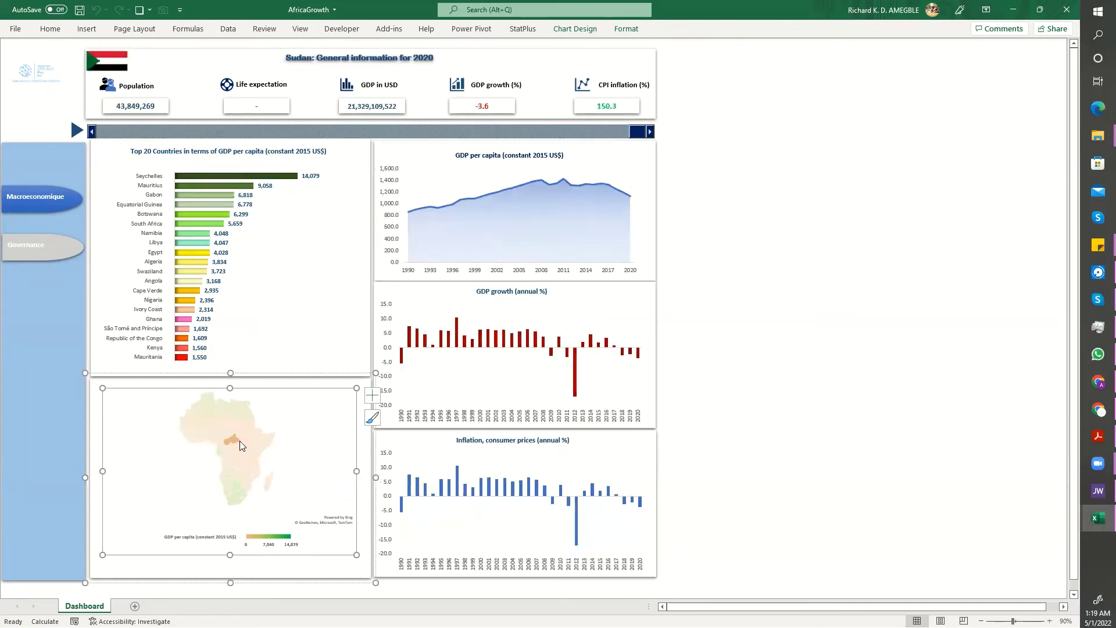
click(240, 444)
click(246, 449)
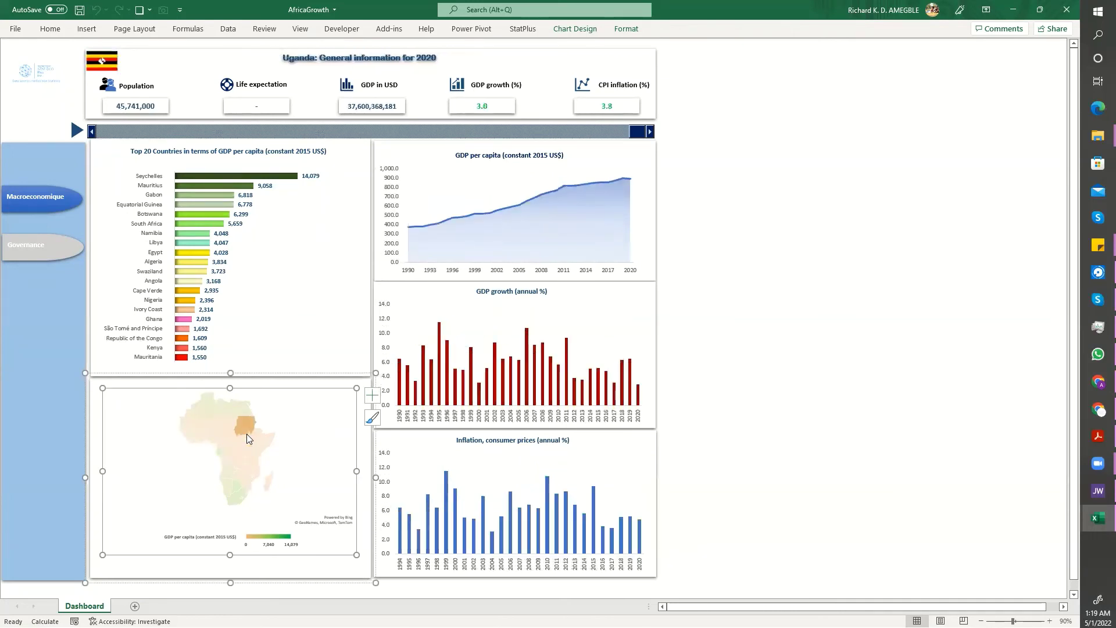
- Select Libya, Mauritania, the Central African Republic and Congo (DRC) on the map, continuing south to Botswana
click(226, 410)
click(192, 416)
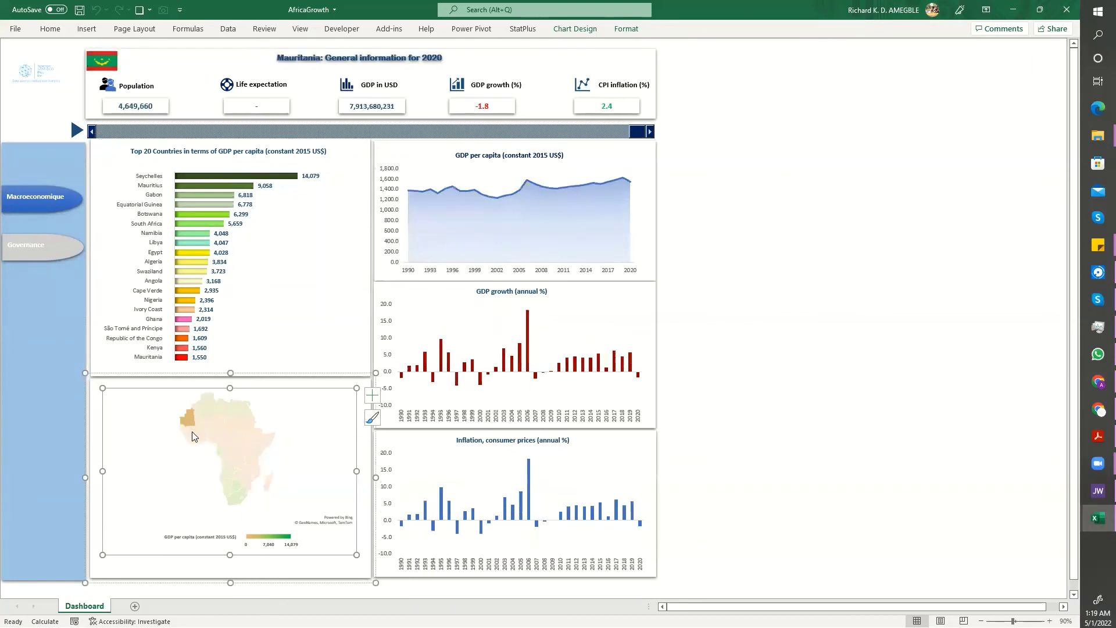
click(184, 428)
click(216, 424)
click(231, 442)
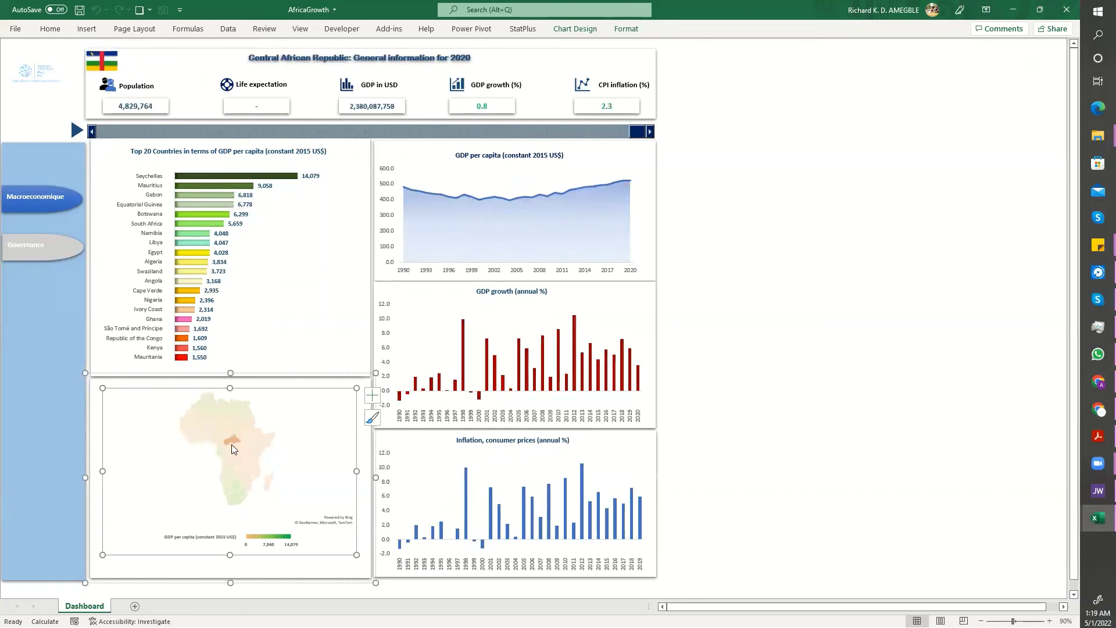
click(233, 456)
click(236, 484)
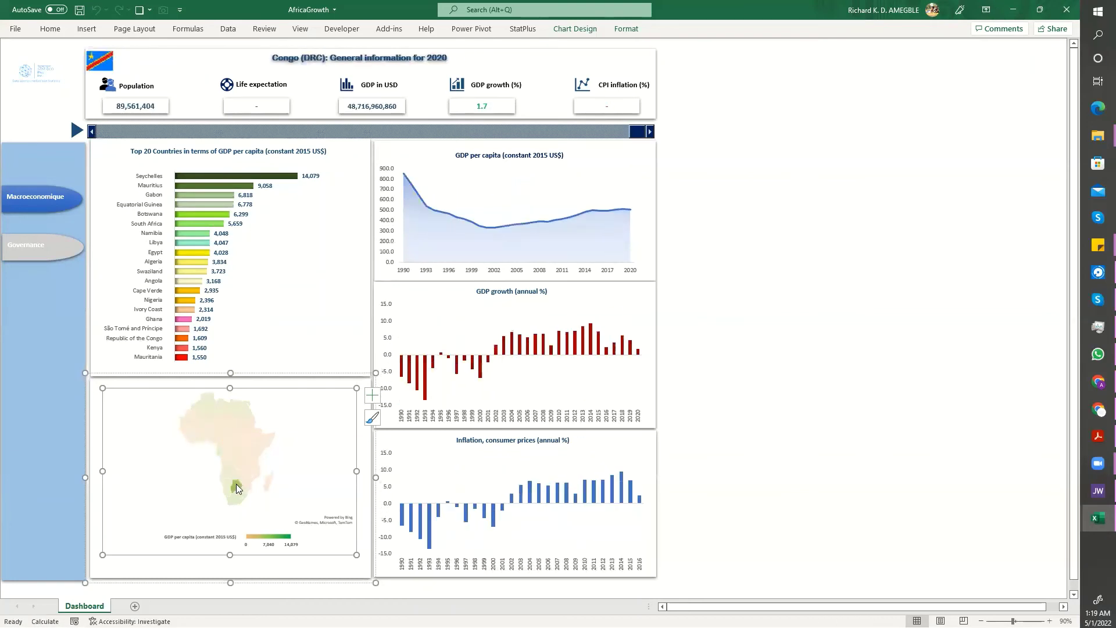
- Move the map selection from East Africa to Egypt and Mauritania, then back through the Sahel to Congo (DRC)
click(251, 452)
click(241, 409)
click(189, 428)
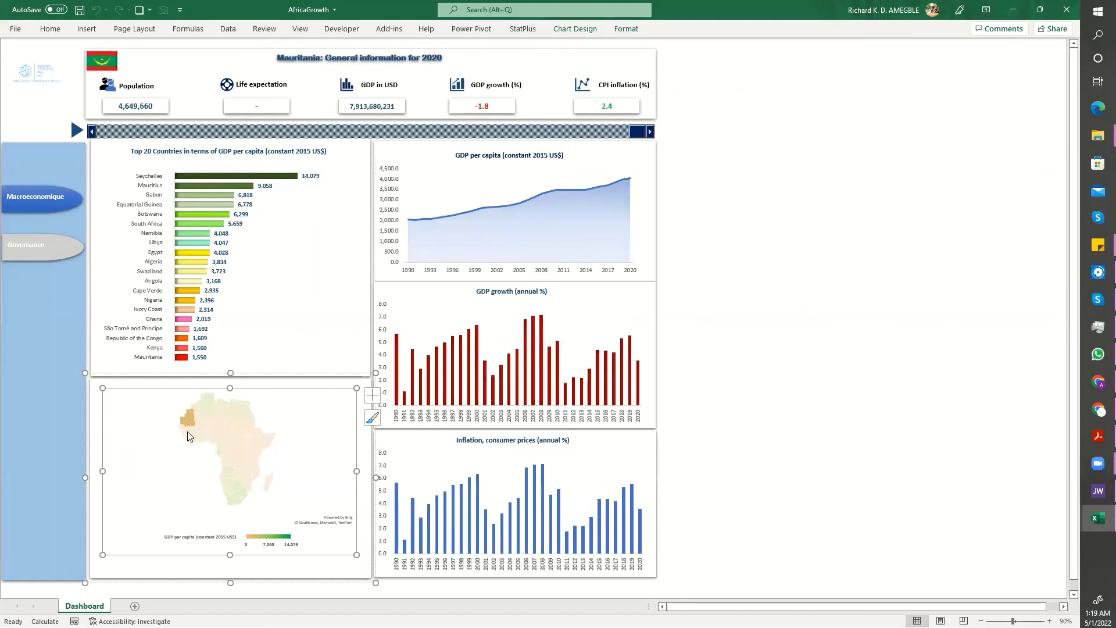
click(218, 430)
click(214, 411)
click(238, 436)
click(242, 451)
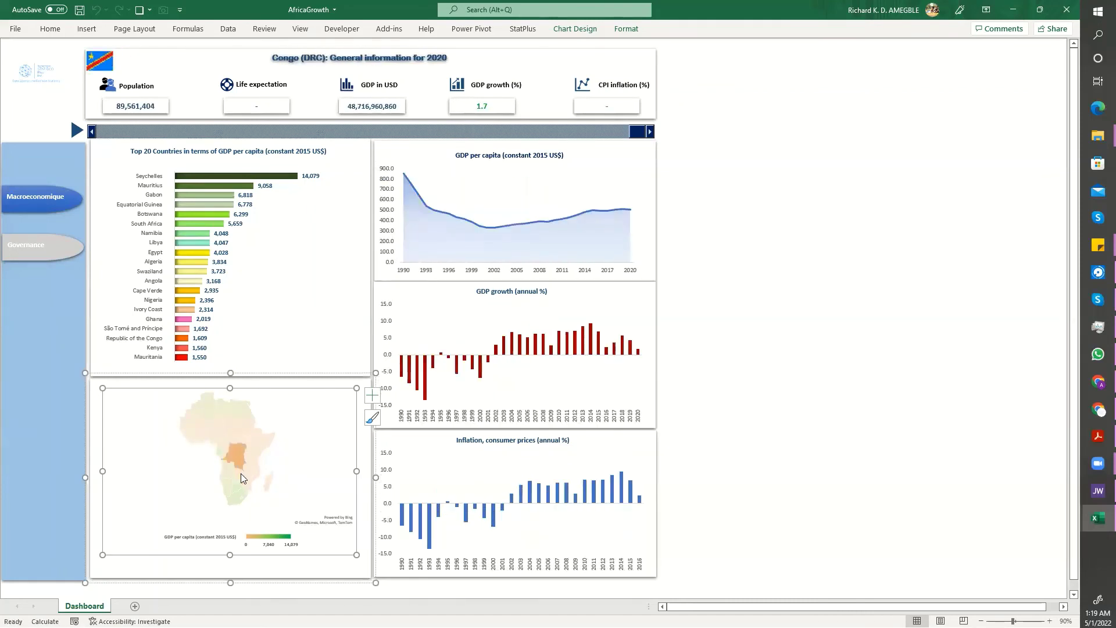
- Show Zambia's 2020 indicators from the map and view the GDP per capita value label for Chad
click(241, 473)
click(243, 432)
click(238, 475)
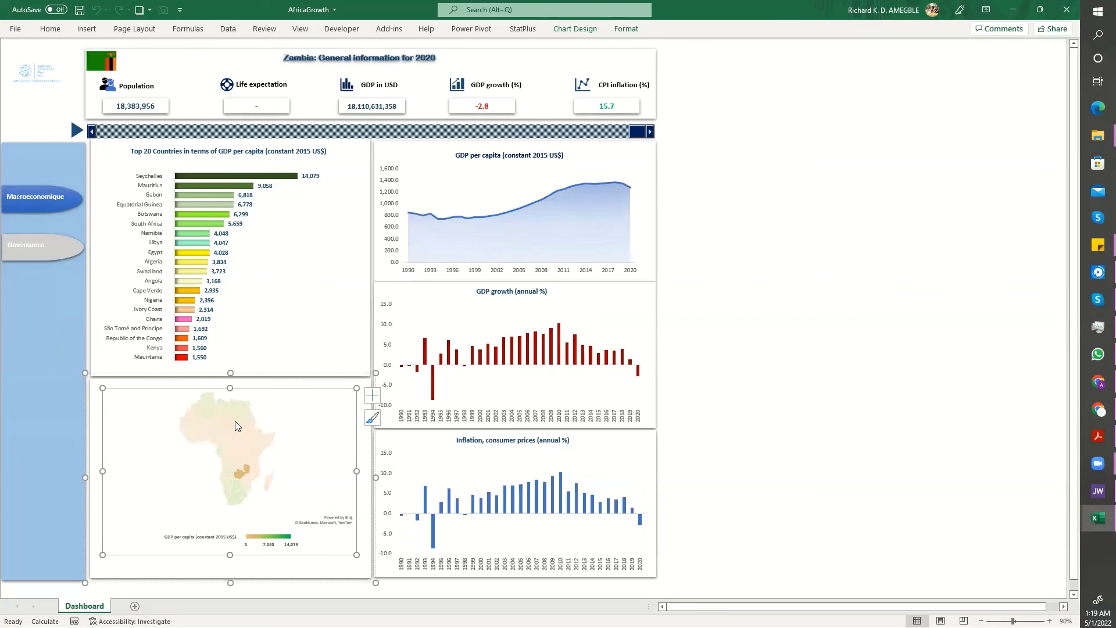
mouse_move(235, 421)
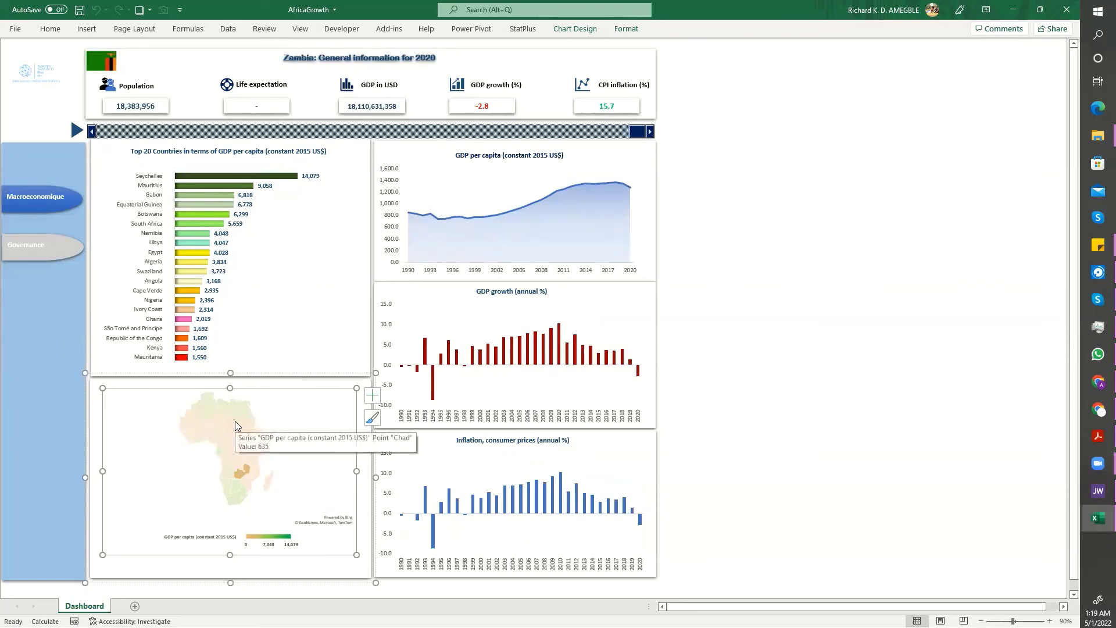